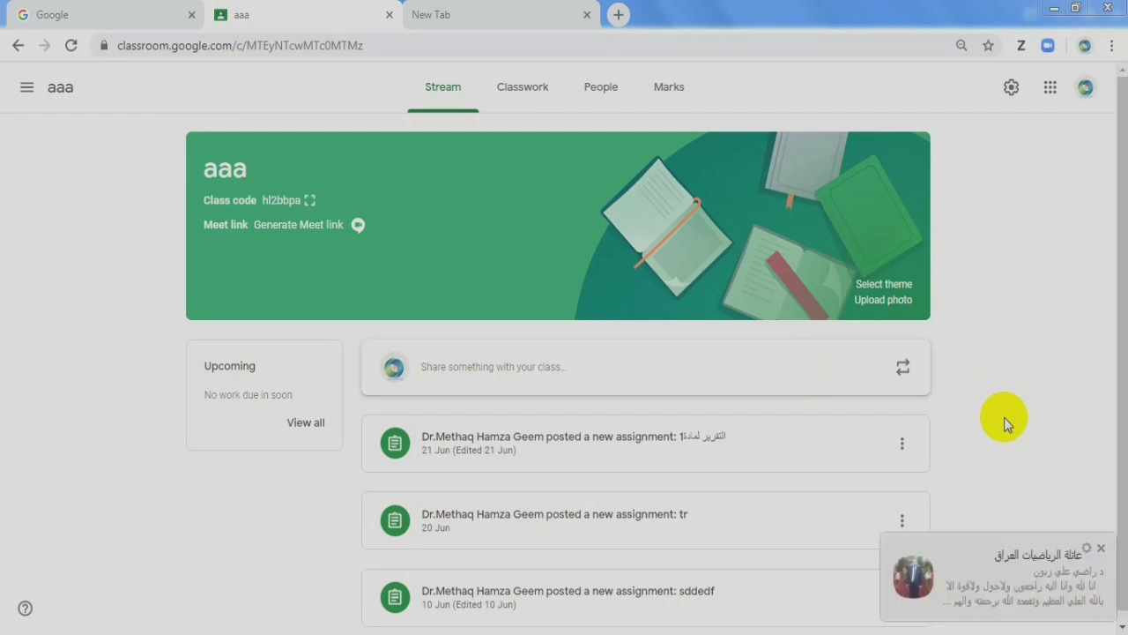
Step: Create a new assignment in the class's Classwork titled "تقرير مادة المعادلات التفاضلية الجزئية"
{"action": "left_click", "coordinate": [1102, 549]}
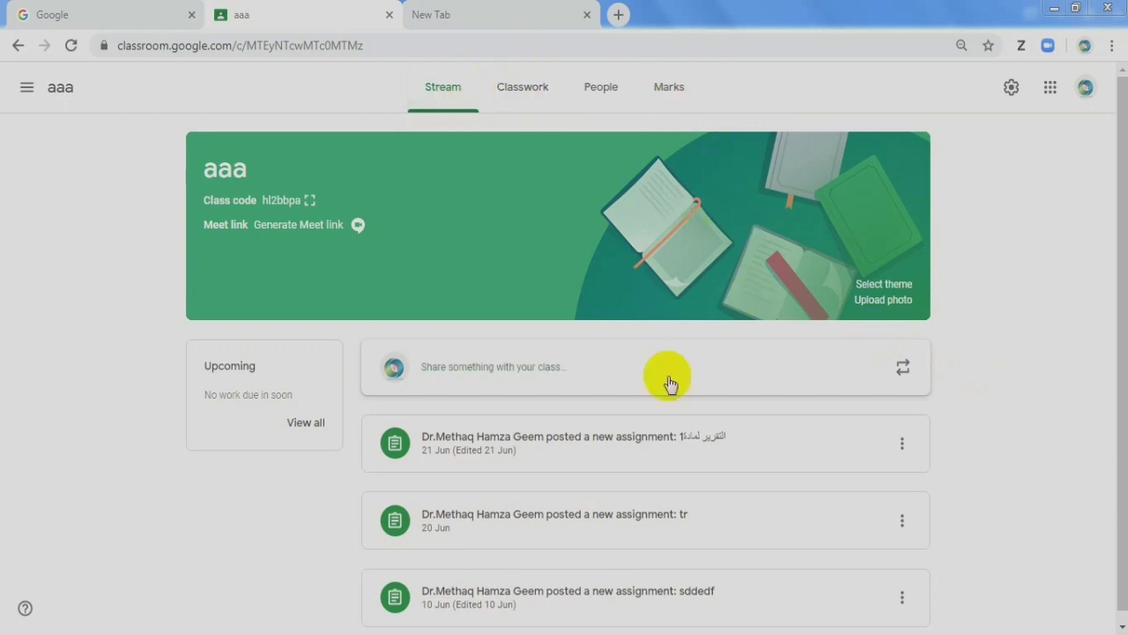
{"action": "left_click", "coordinate": [536, 97]}
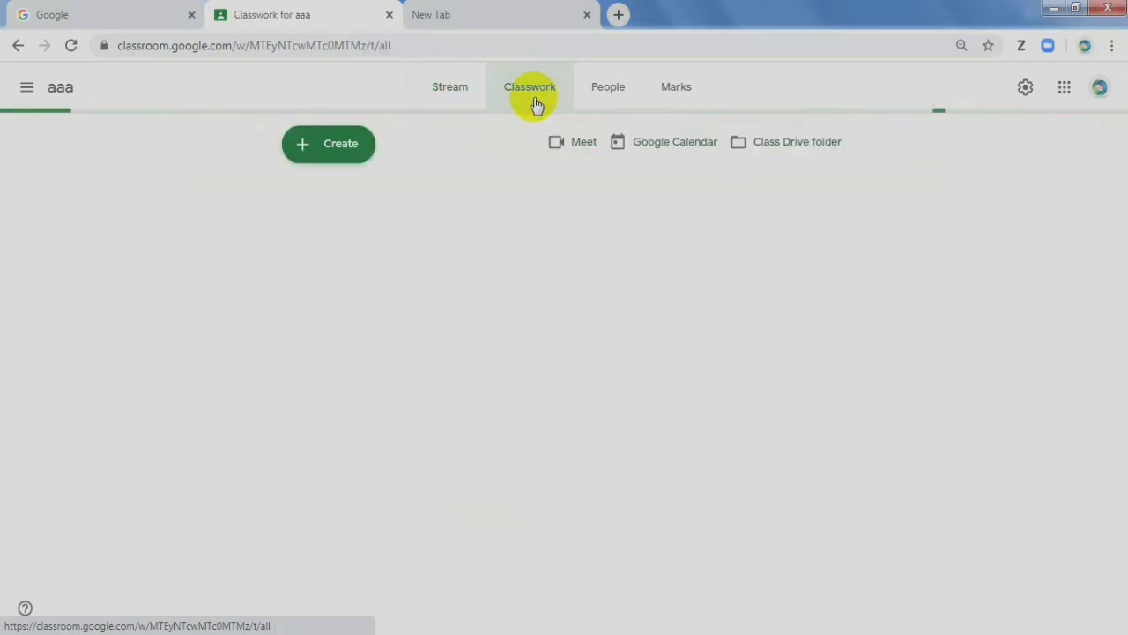
{"action": "left_click", "coordinate": [335, 160]}
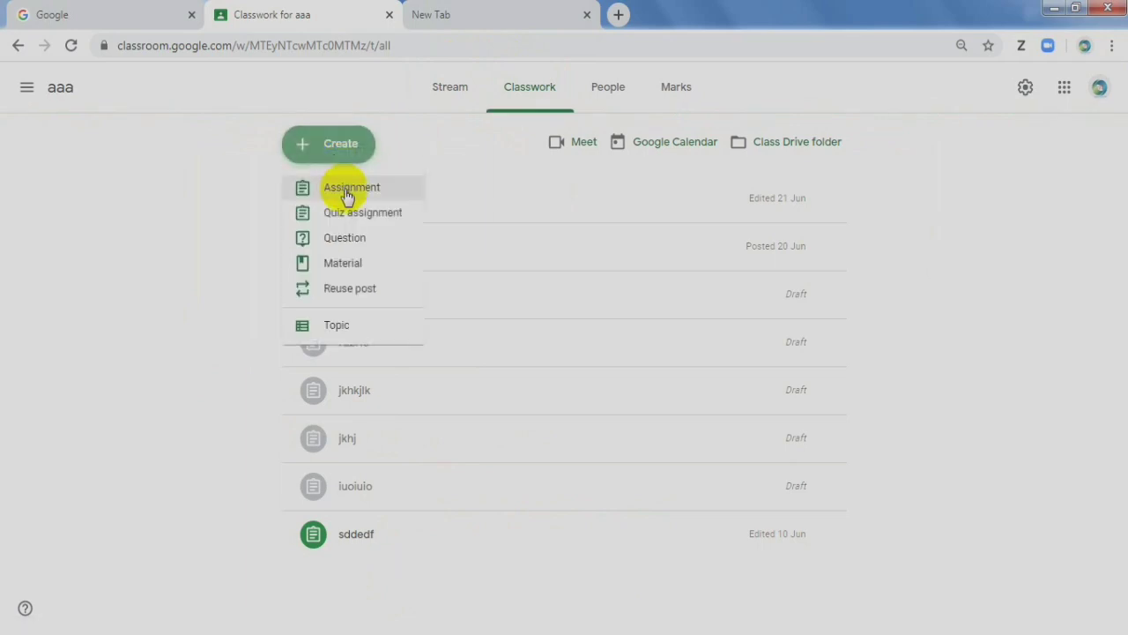
{"action": "left_click", "coordinate": [346, 192]}
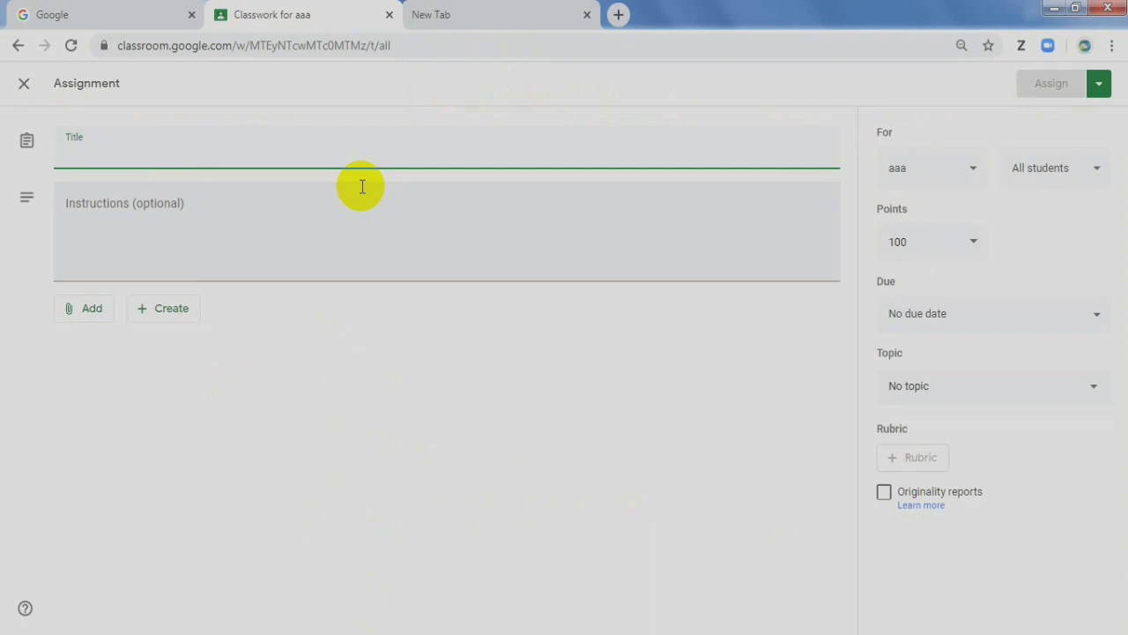
{"action": "type", "text": "تقرير"}
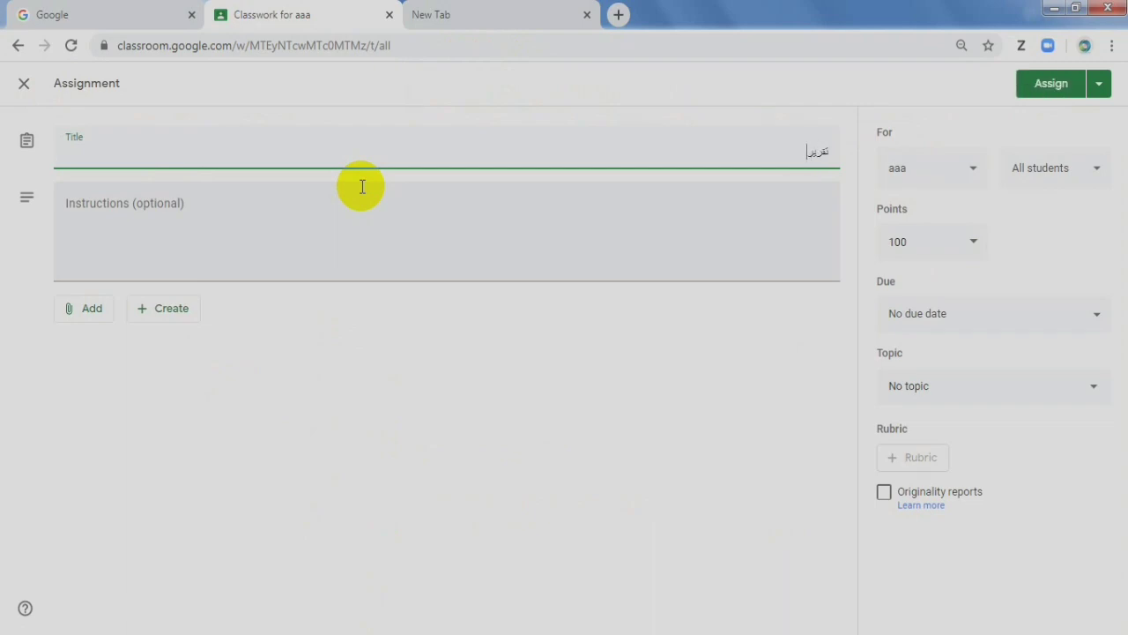
{"action": "type", "text": " مادة المعادلات التفاضلية الجزئية"}
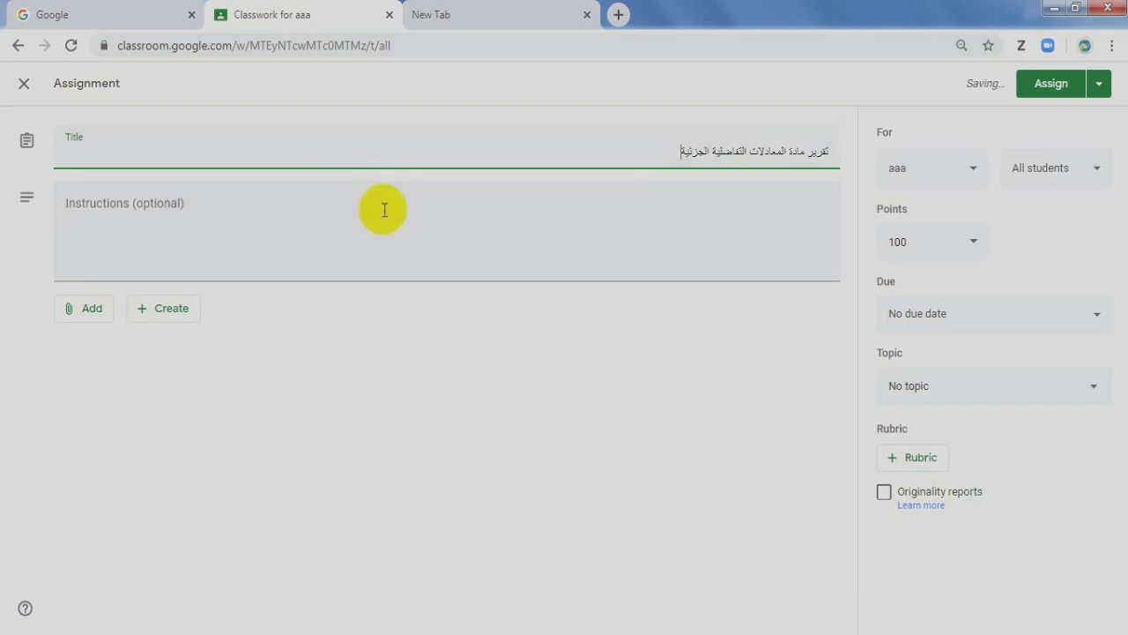
Step: Begin the assignment instructions with the line "اعزائي الطلبة ...المطلوب كتابة تقرير حول احد المواضيع الاتية:"
{"action": "left_click", "coordinate": [384, 210]}
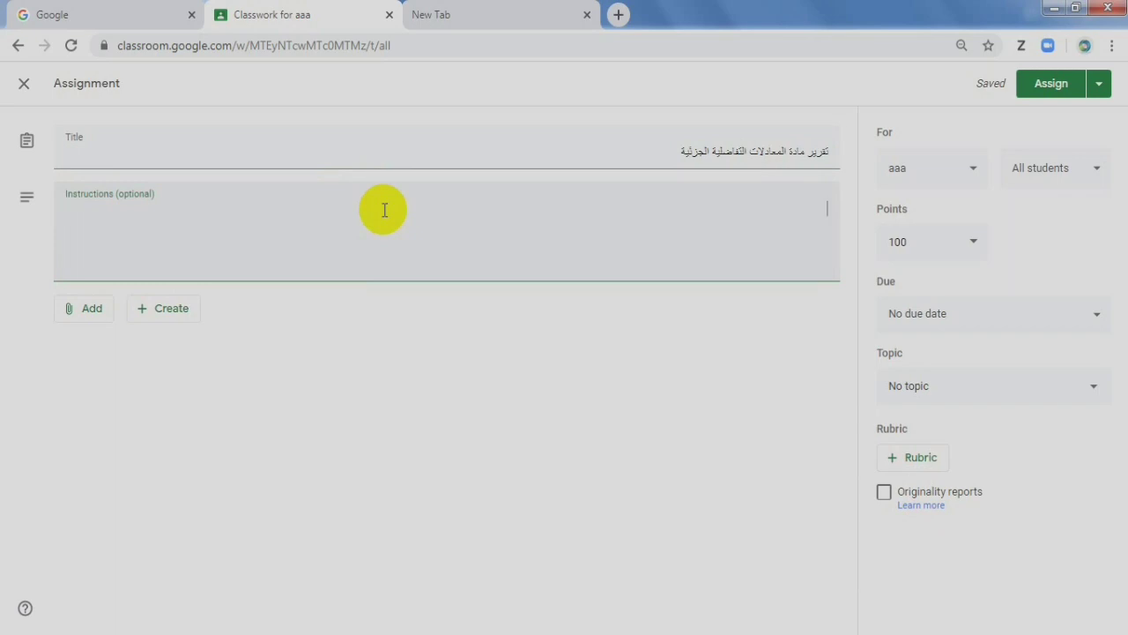
{"action": "type", "text": "عزائي الطلبة"}
{"action": "type", "text": "...المطلوب"}
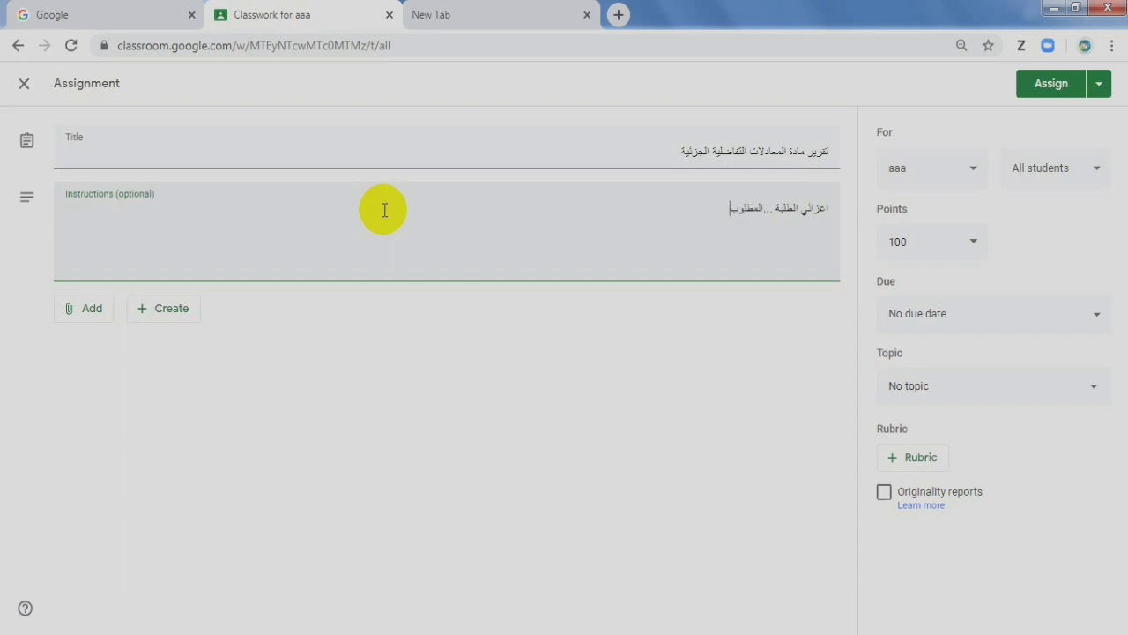
{"action": "type", "text": " كتابة تقرير حول احد المواضيع الاتية"}
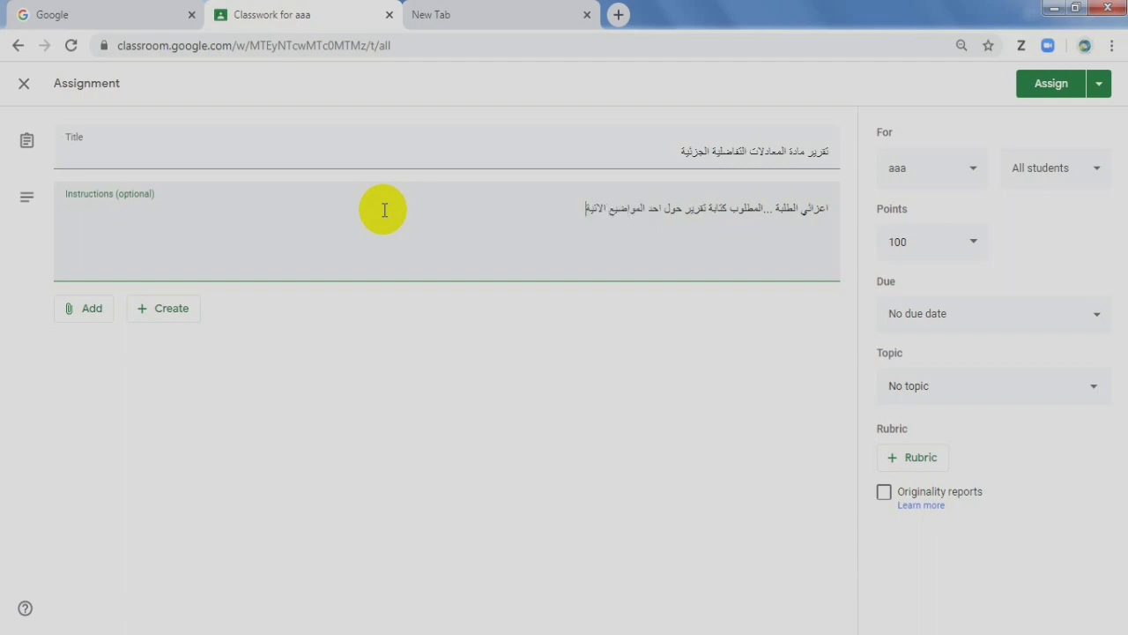
{"action": "type", "text": ":"}
Step: Add the first two report topics on separate lines: "1-المعادلات التفاضلية من الرتبة الاولى" and "2-تحويلات فورير"
{"action": "key", "text": "Return"}
{"action": "type", "text": "1-"}
{"action": "type", "text": "المعادلات التفاضلية من الرتبة الاولى"}
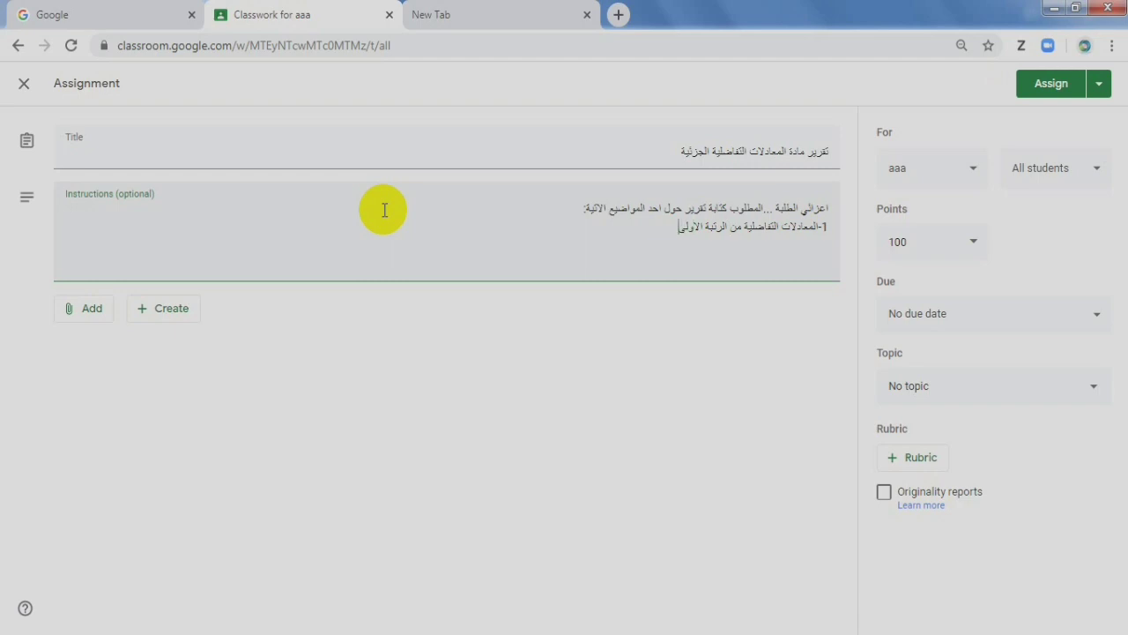
{"action": "key", "text": "Return"}
{"action": "type", "text": "2"}
{"action": "type", "text": "-تحويلا"}
{"action": "type", "text": "ت"}
{"action": "type", "text": " فورير "}
Step: Add the third and fourth report topics on separate lines: "3-تطبيقات تحويلات لابلاس" and "4-معادلة الموجة"
{"action": "type", "text": "3-ت"}
{"action": "type", "text": "طبيقات"}
{"action": "type", "text": " ت"}
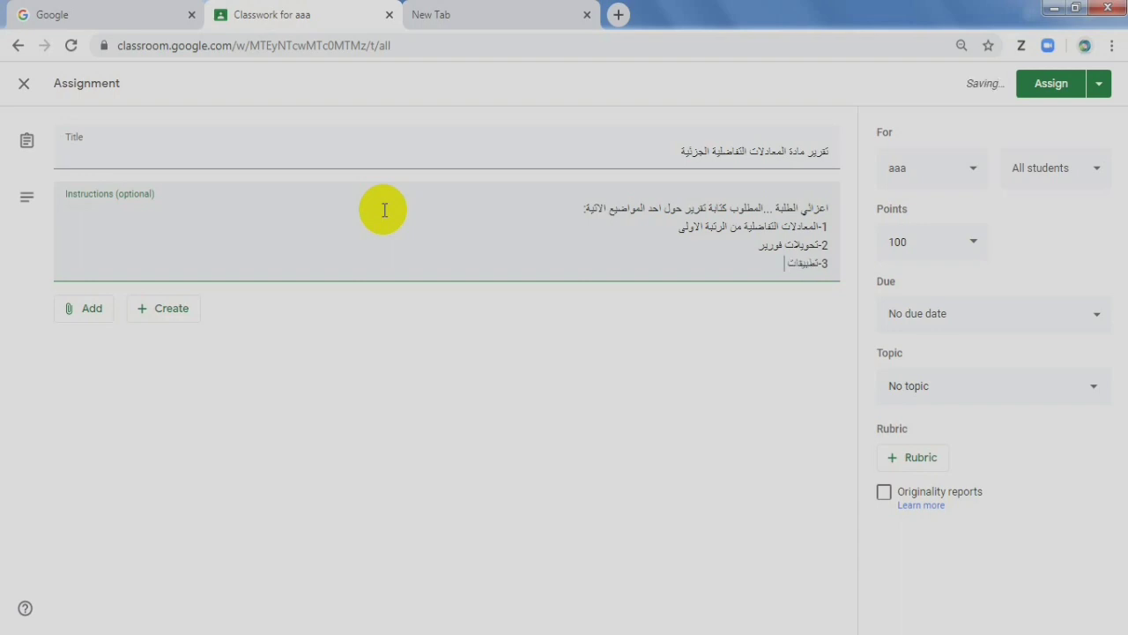
{"action": "type", "text": "حويلات لابلاس"}
{"action": "key", "text": "Return"}
{"action": "type", "text": "-"}
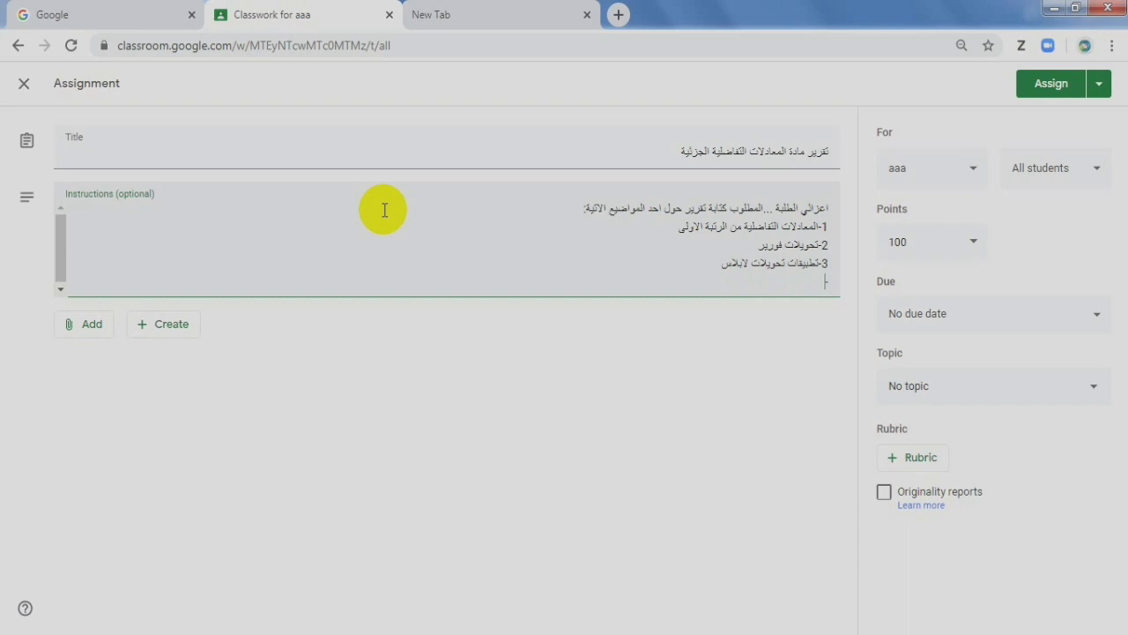
{"action": "type", "text": "4معادلة الموجة"}
{"action": "key", "text": "Return"}
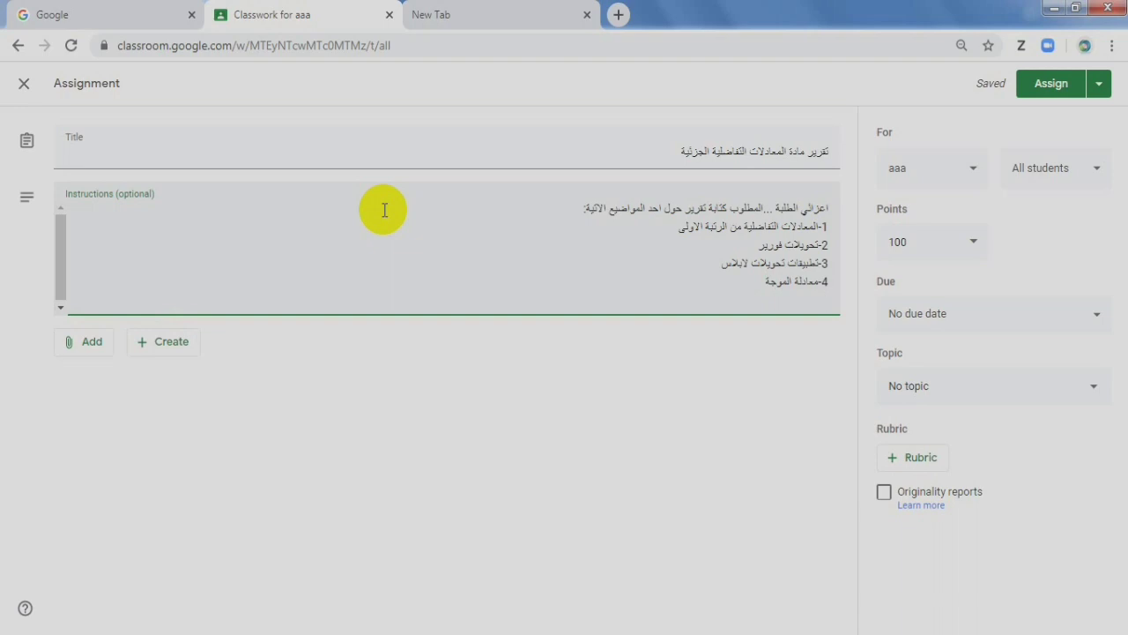
Step: Add the submission line "يتم ارفاق التقرير بهذا الواجب" below the topic list in the instructions
{"action": "type", "text": "يتم ارف"}
{"action": "type", "text": "اق التقري"}
{"action": "type", "text": "ر"}
{"action": "type", "text": " بهذ"}
{"action": "type", "text": "ه"}
{"action": "type", "text": "ا الواج"}
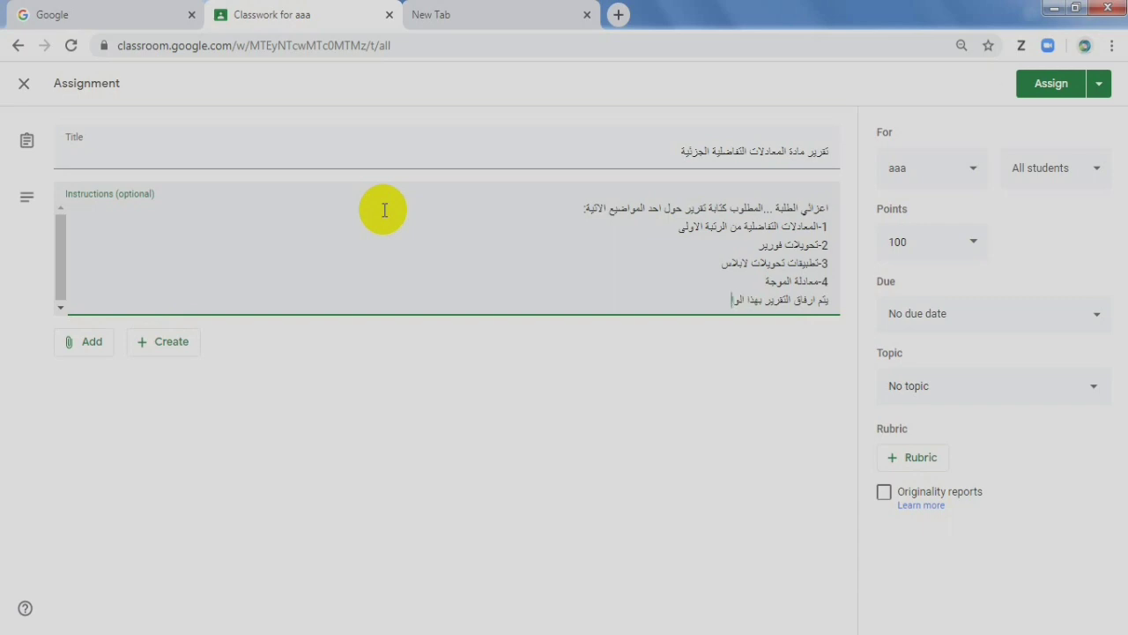
{"action": "type", "text": "ب"}
Step: Insert the note "ملاحظة: يمكن للطالب كتابة التقرير باي موضوع من مواضيع هذه المادة" above the submission line
{"action": "key", "text": "Return"}
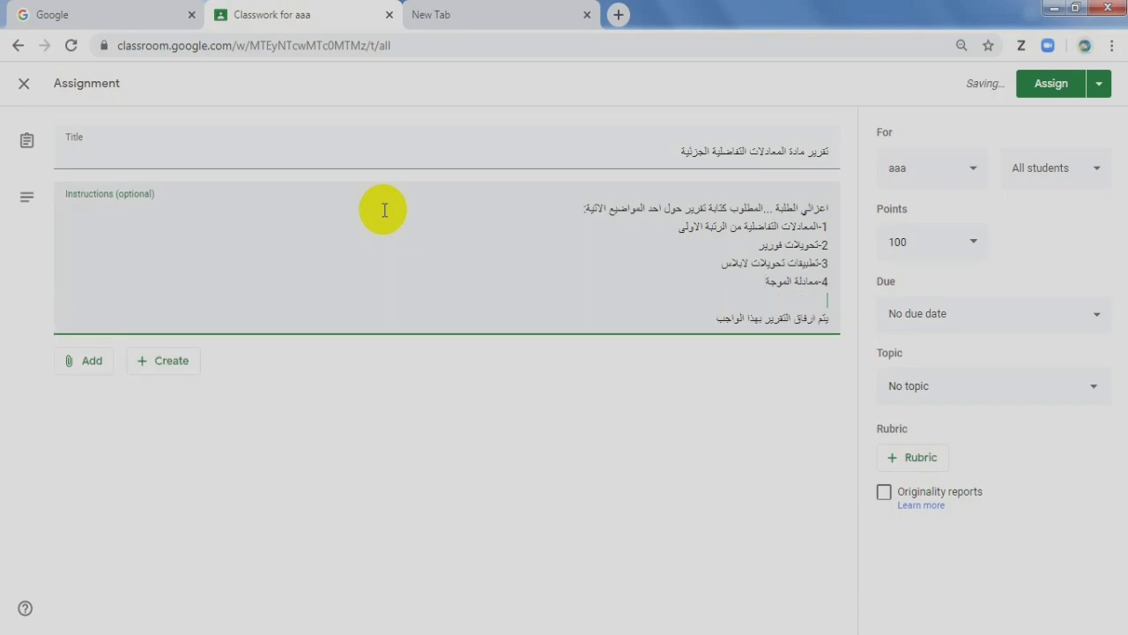
{"action": "type", "text": "ملاحظة: يمكن للطالب"}
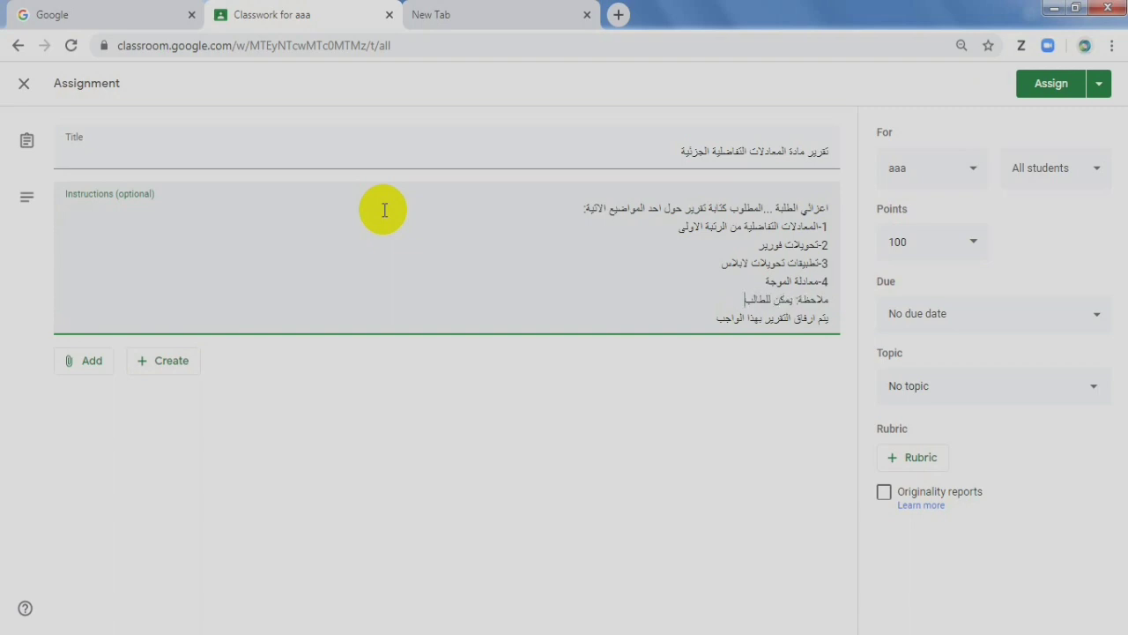
{"action": "type", "text": " كتابة التقرير باي موضوع من مواضيع هذه المادة"}
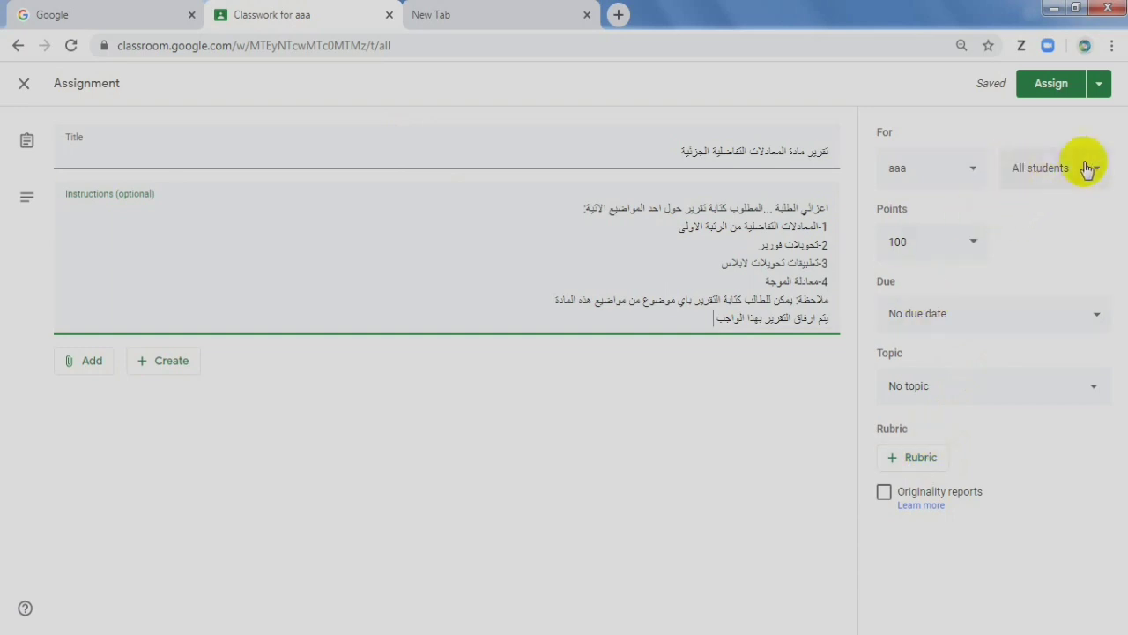
Step: Set the assignment's points to 30
{"action": "left_click", "coordinate": [971, 242]}
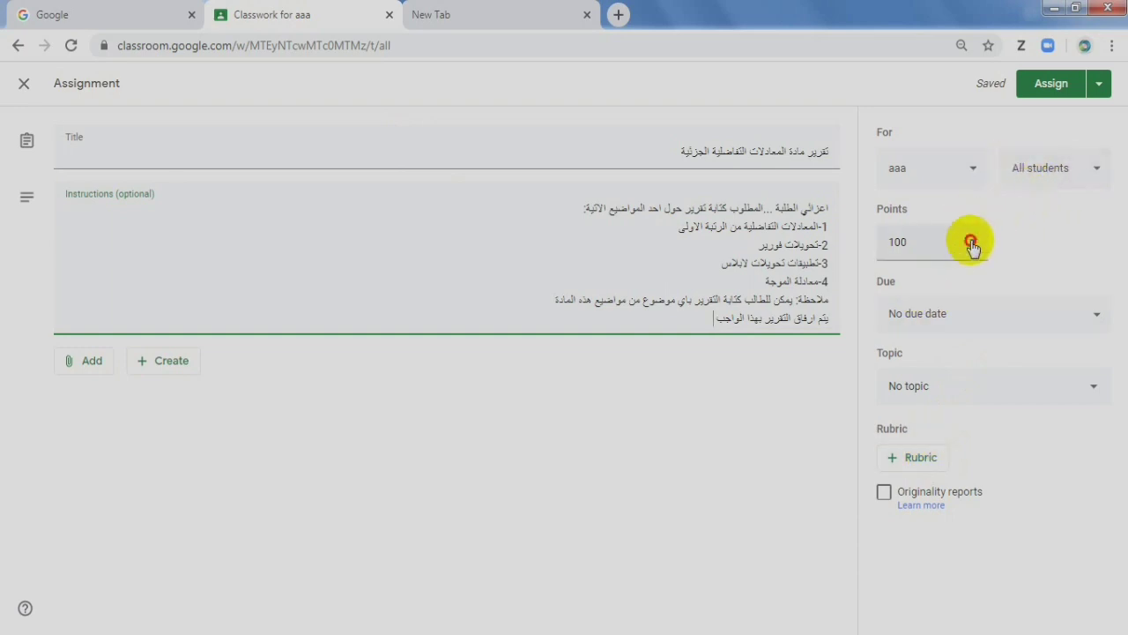
{"action": "left_click", "coordinate": [897, 236]}
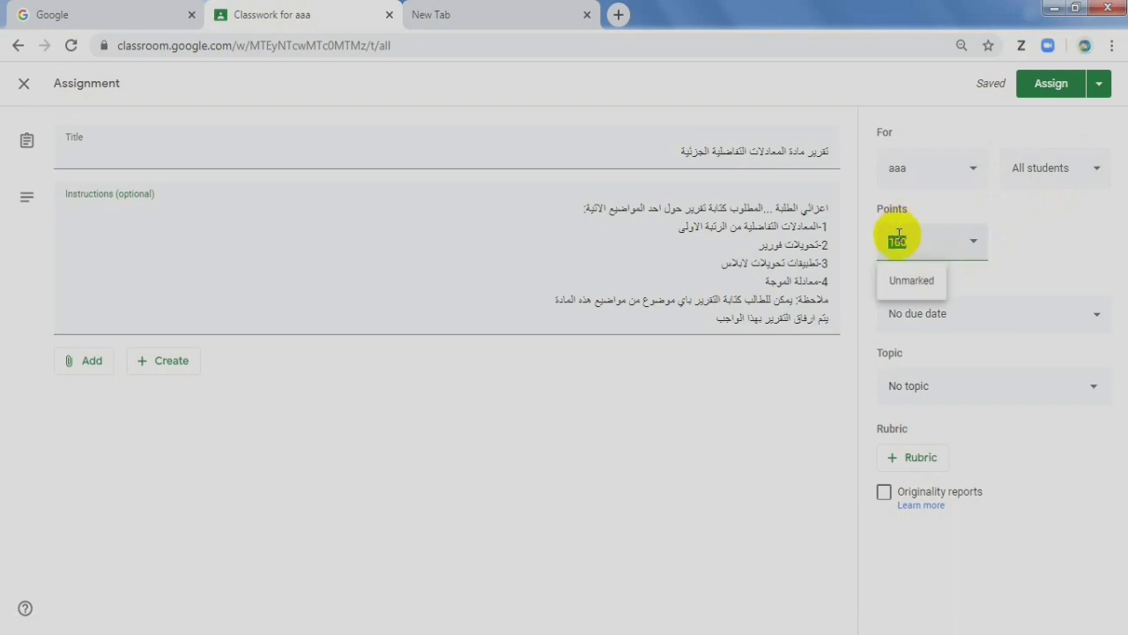
{"action": "left_click", "coordinate": [1028, 227]}
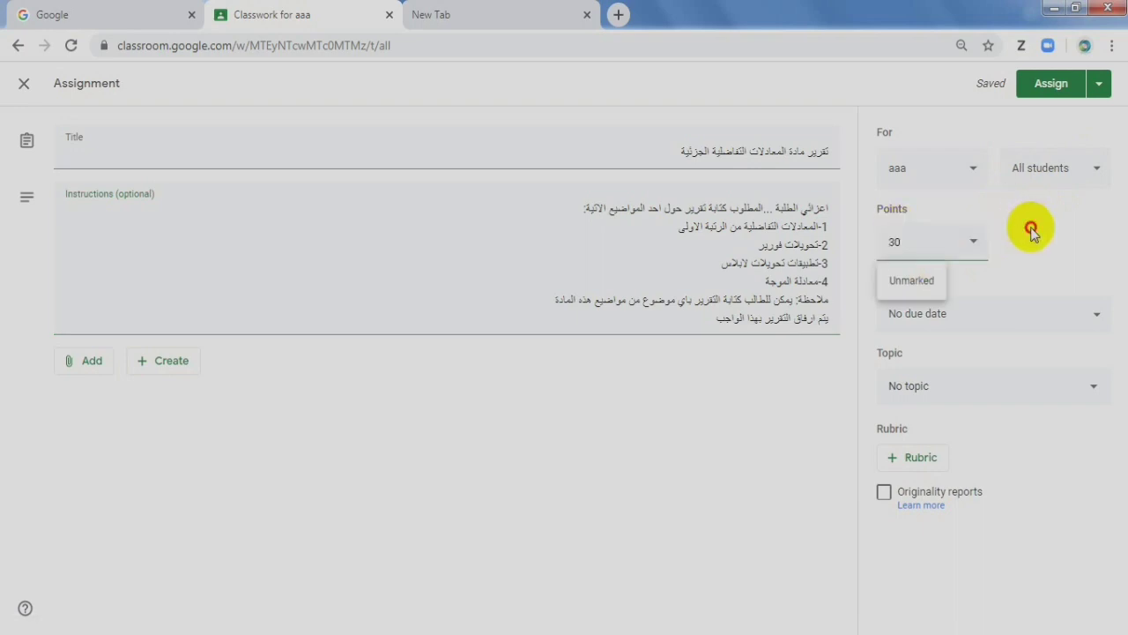
Step: Set the assignment's due date to 10 Jul 2020 with the time at 23:59
{"action": "left_click", "coordinate": [969, 316]}
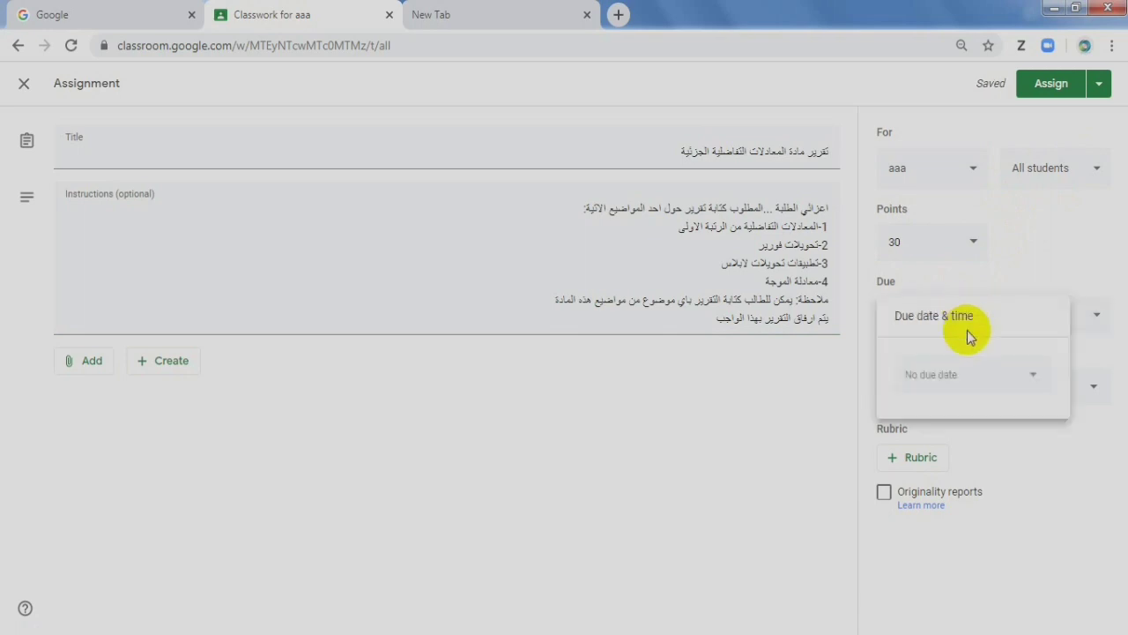
{"action": "left_click", "coordinate": [977, 384]}
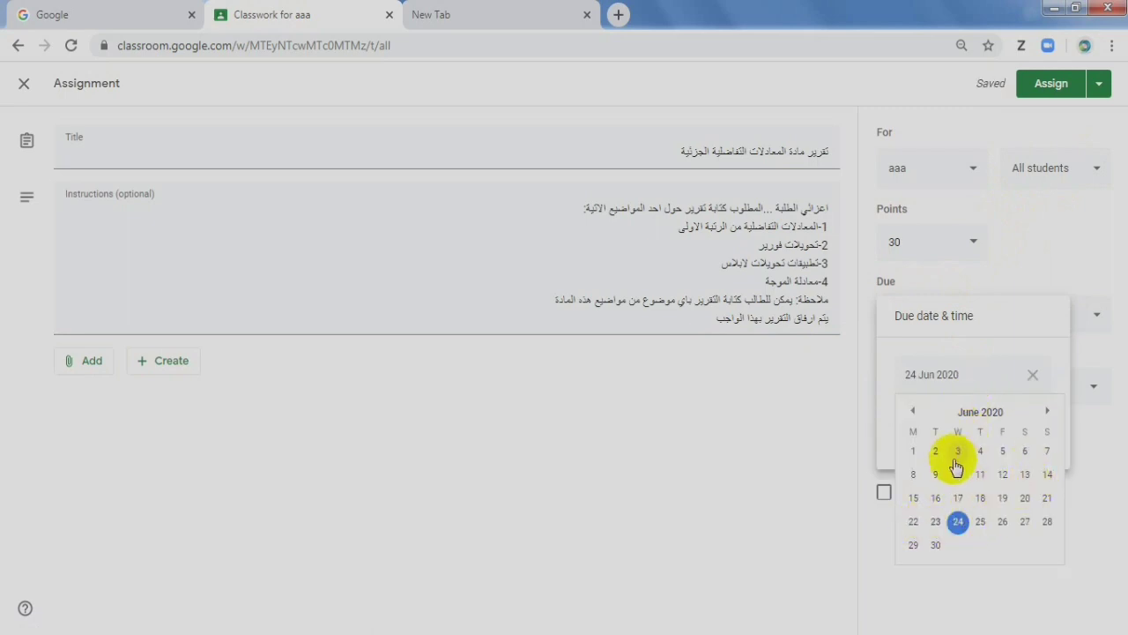
{"action": "left_click", "coordinate": [1046, 411]}
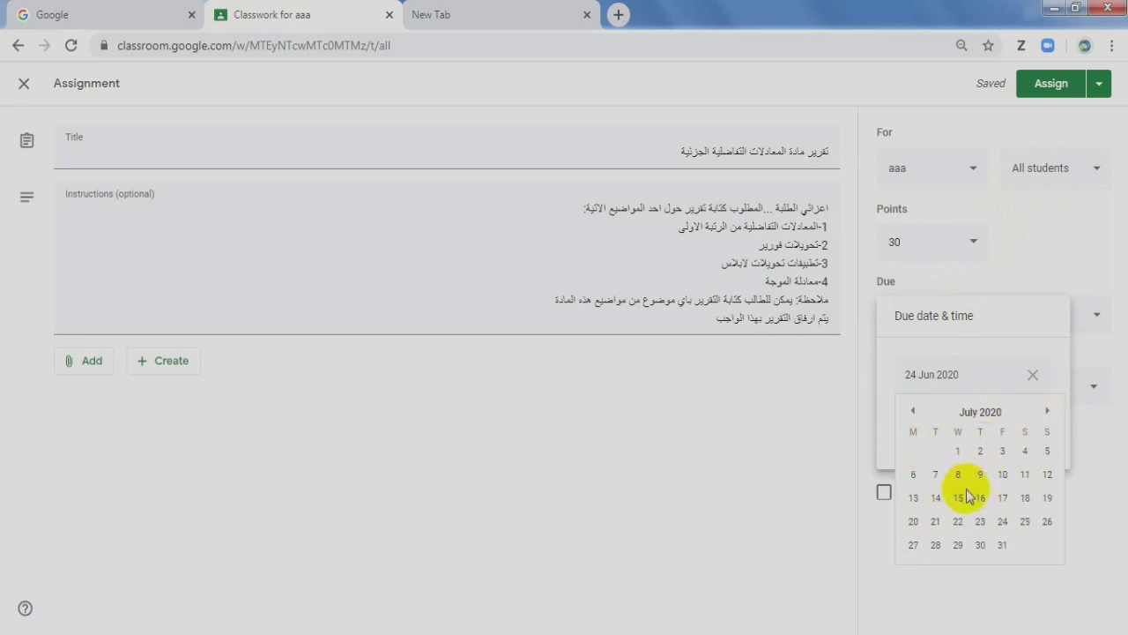
{"action": "left_click", "coordinate": [1003, 476]}
{"action": "left_click", "coordinate": [980, 424]}
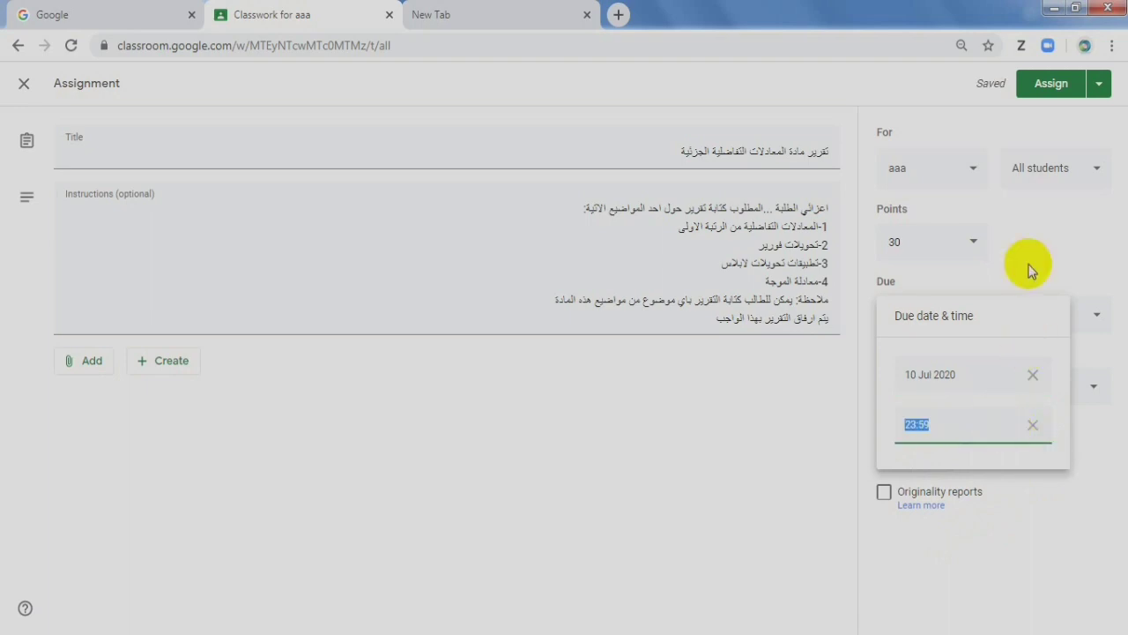
{"action": "left_click", "coordinate": [1062, 255]}
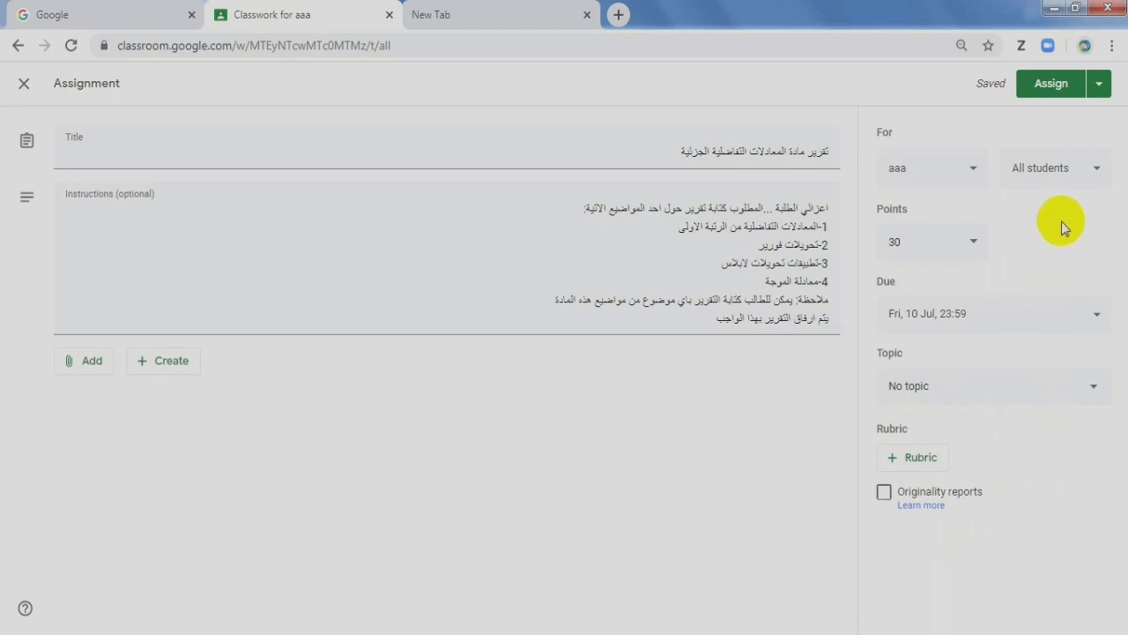
Step: Schedule the assignment for 24 Jun 2020 at 08:00 and check the class stream
{"action": "left_click", "coordinate": [1106, 87]}
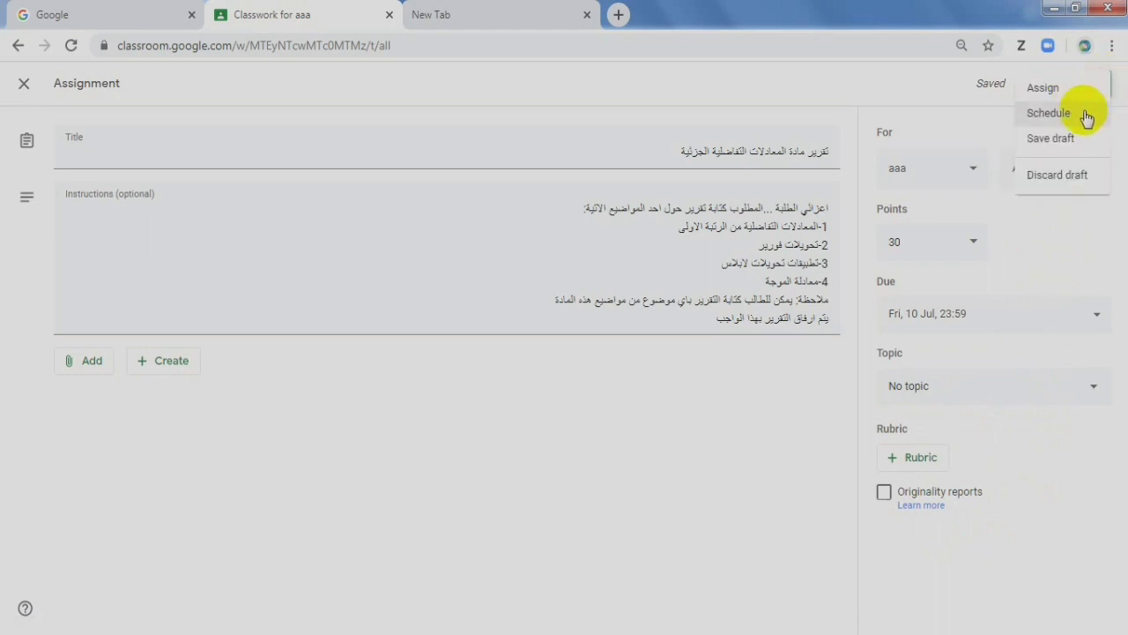
{"action": "left_click", "coordinate": [1087, 114]}
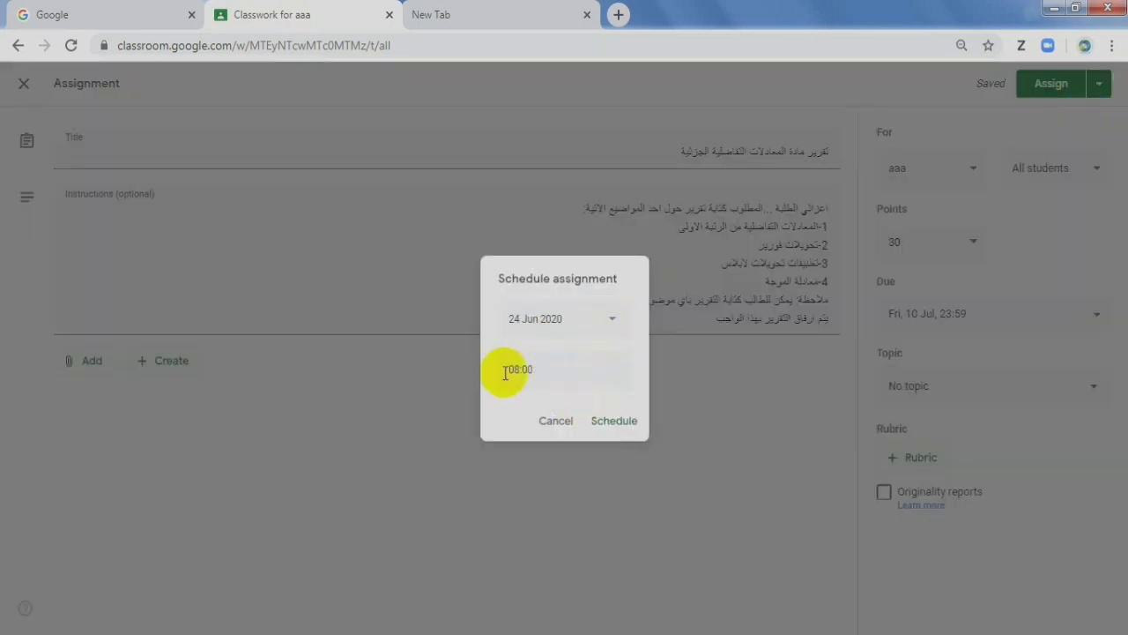
{"action": "left_click", "coordinate": [607, 420]}
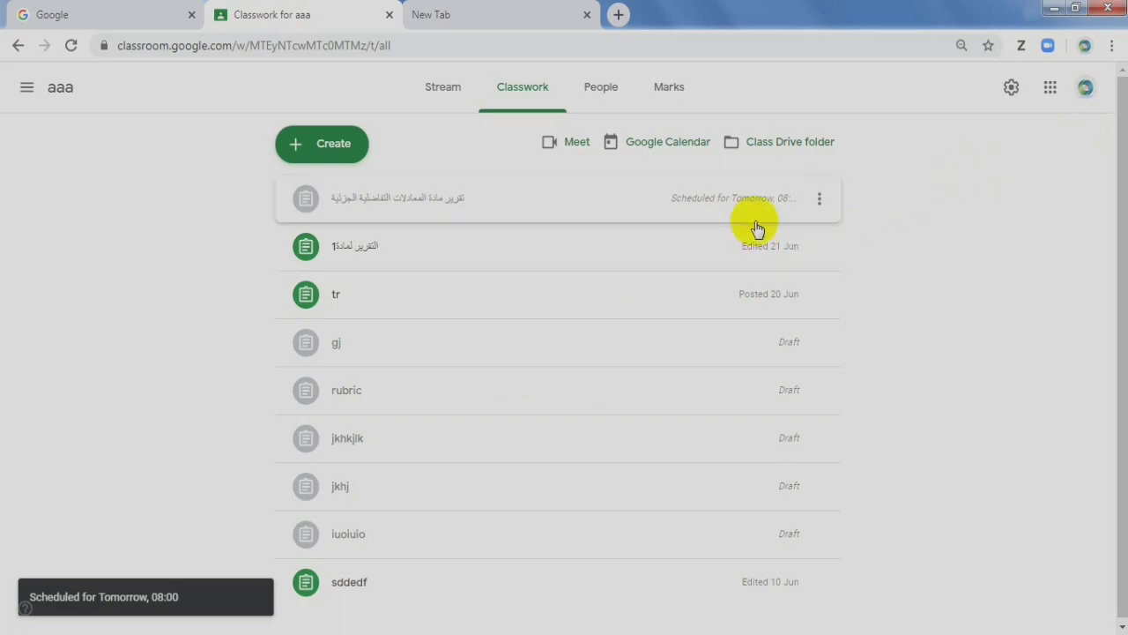
{"action": "left_click", "coordinate": [441, 99]}
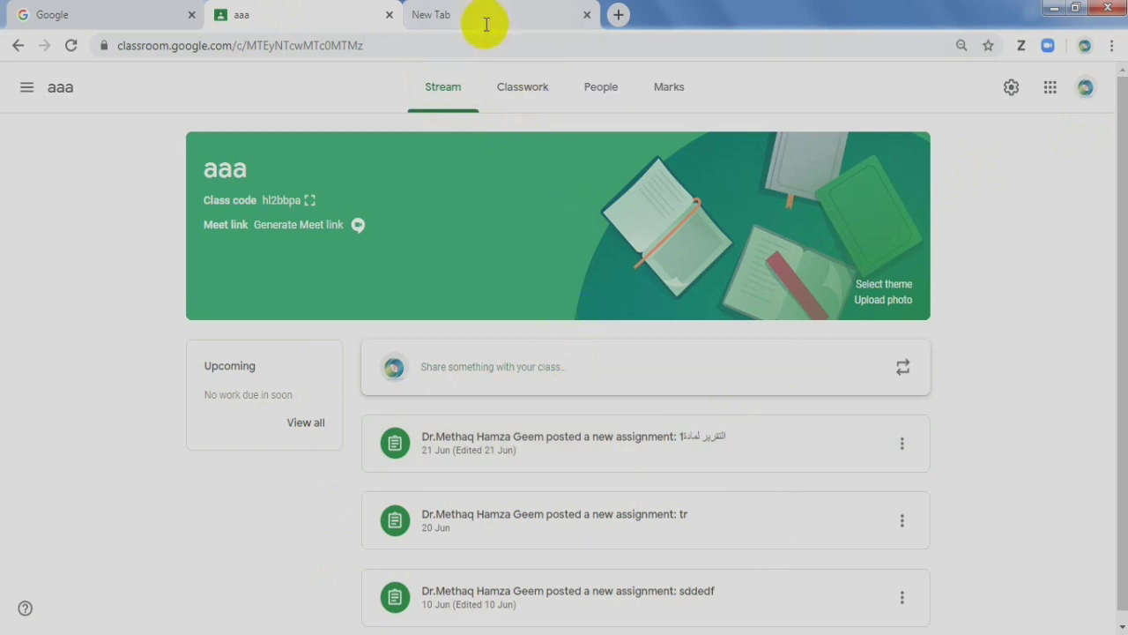
Step: Edit the scheduled assignment in Classwork to remove its schedule, assign it immediately, and view it in the class stream
{"action": "left_click", "coordinate": [524, 107]}
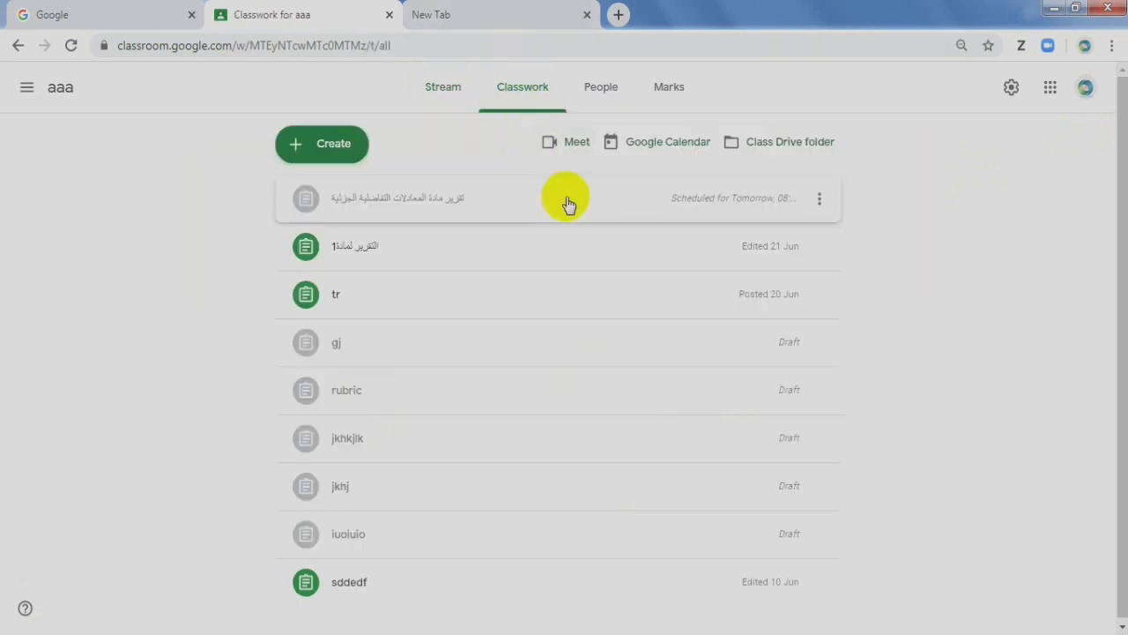
{"action": "left_click", "coordinate": [820, 199]}
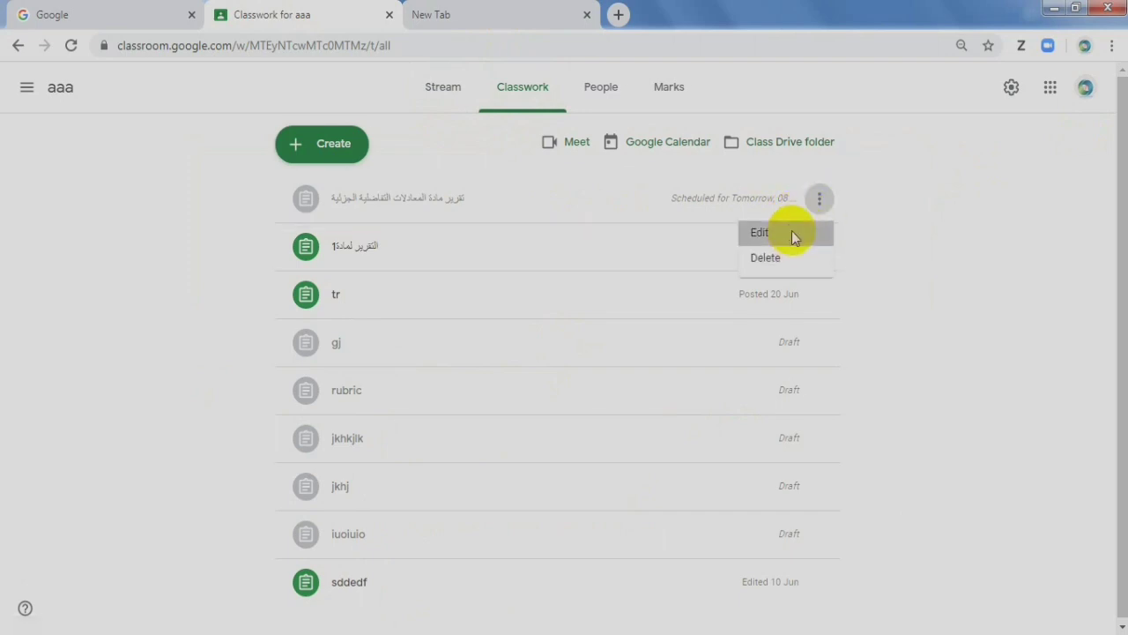
{"action": "left_click", "coordinate": [793, 236]}
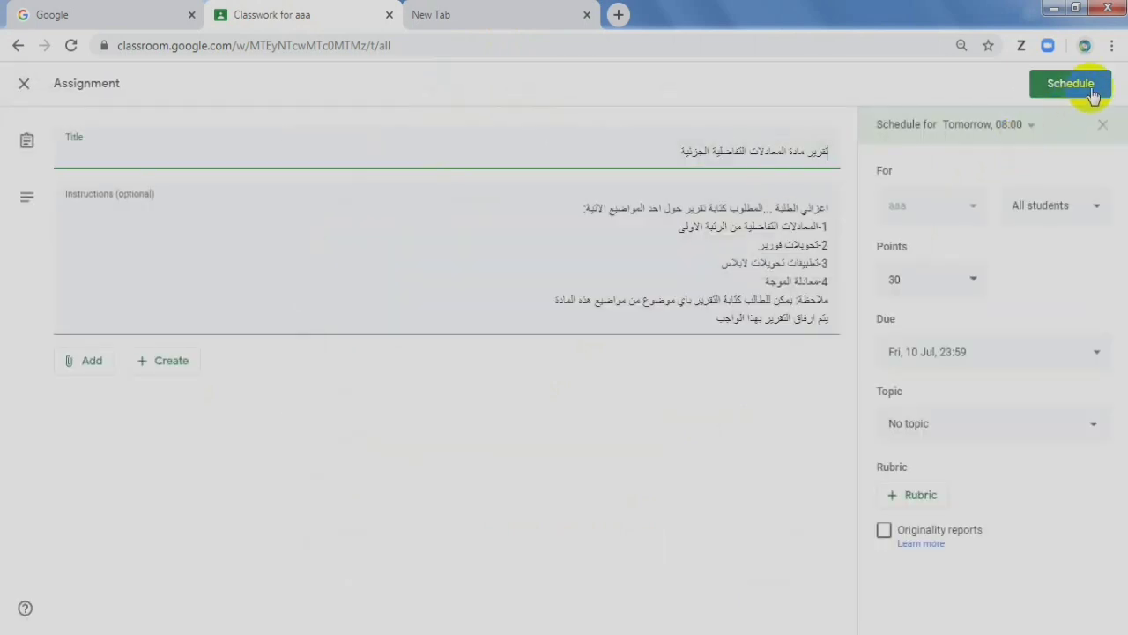
{"action": "left_click", "coordinate": [1102, 124]}
{"action": "left_click", "coordinate": [1054, 84]}
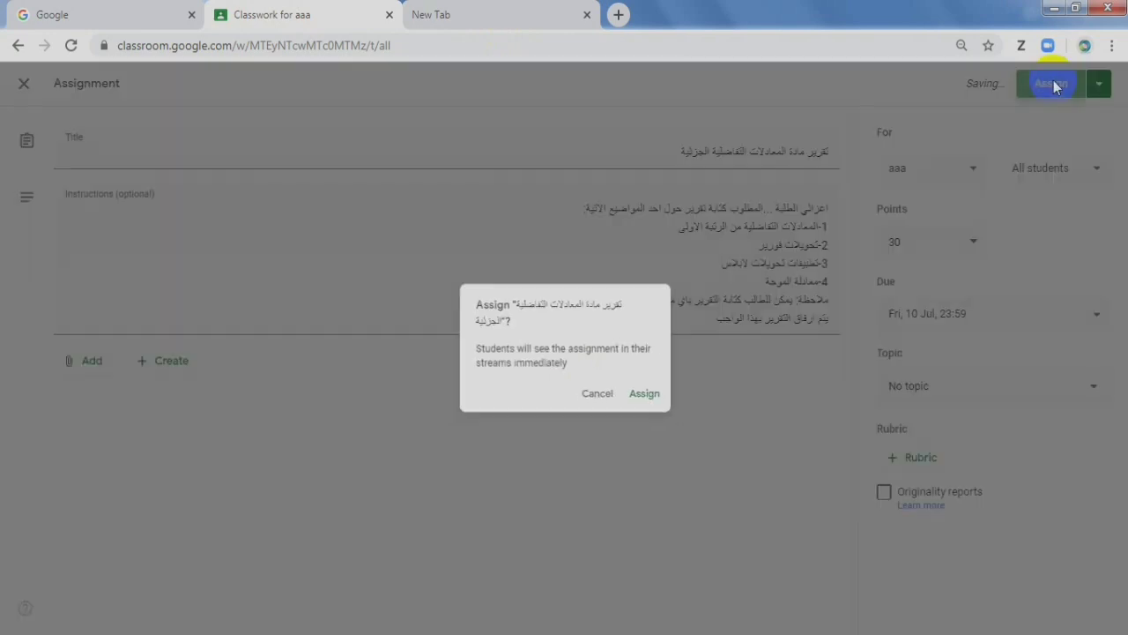
{"action": "left_click", "coordinate": [648, 398]}
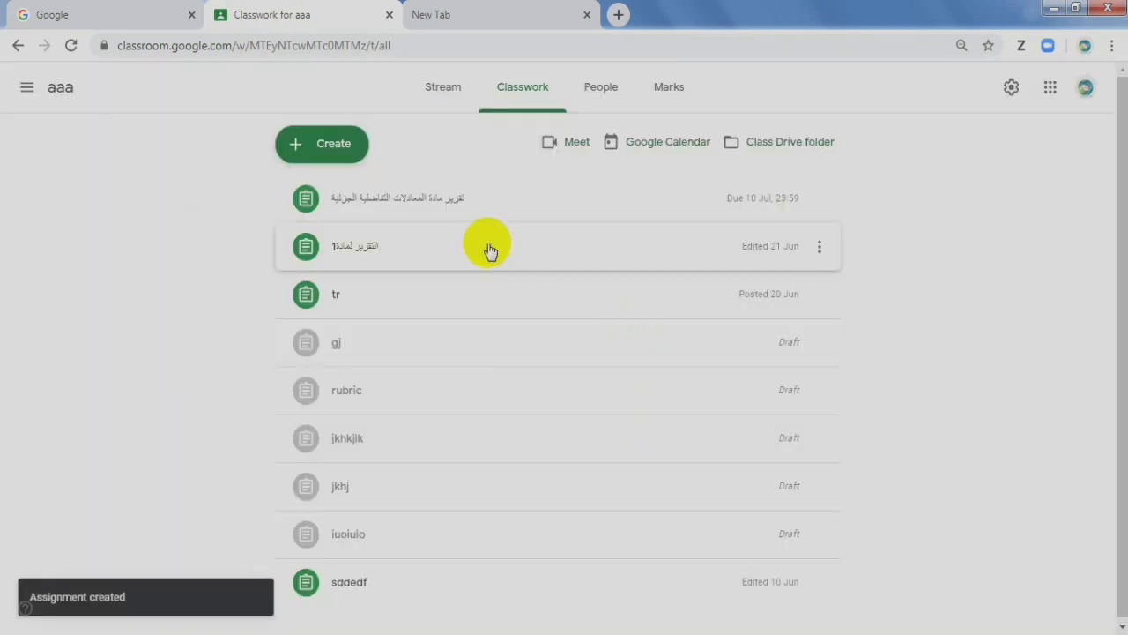
{"action": "left_click", "coordinate": [430, 89]}
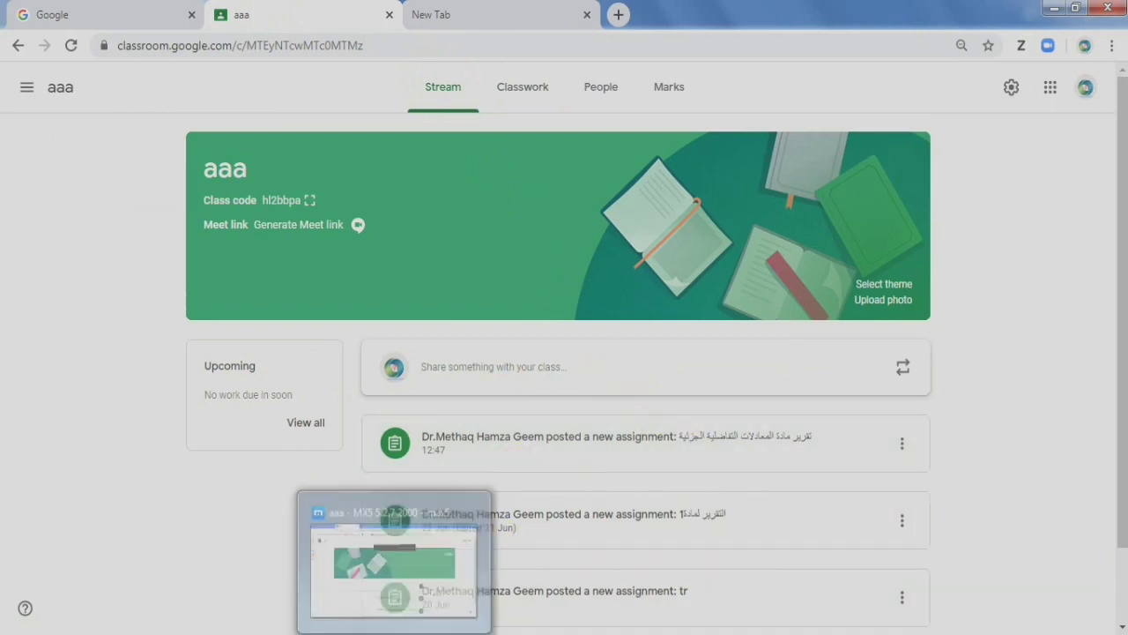
Step: Switch to the student's account in the Maxthon browser, refresh the class stream via Classwork, and open the new report assignment
{"action": "left_click", "coordinate": [390, 564]}
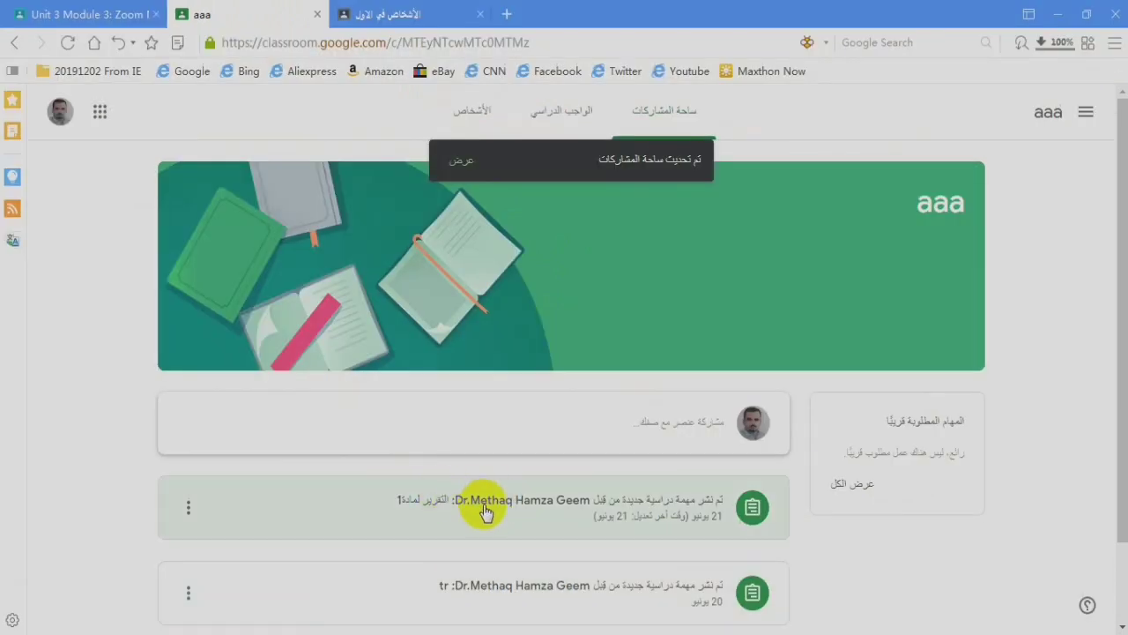
{"action": "left_click", "coordinate": [685, 121]}
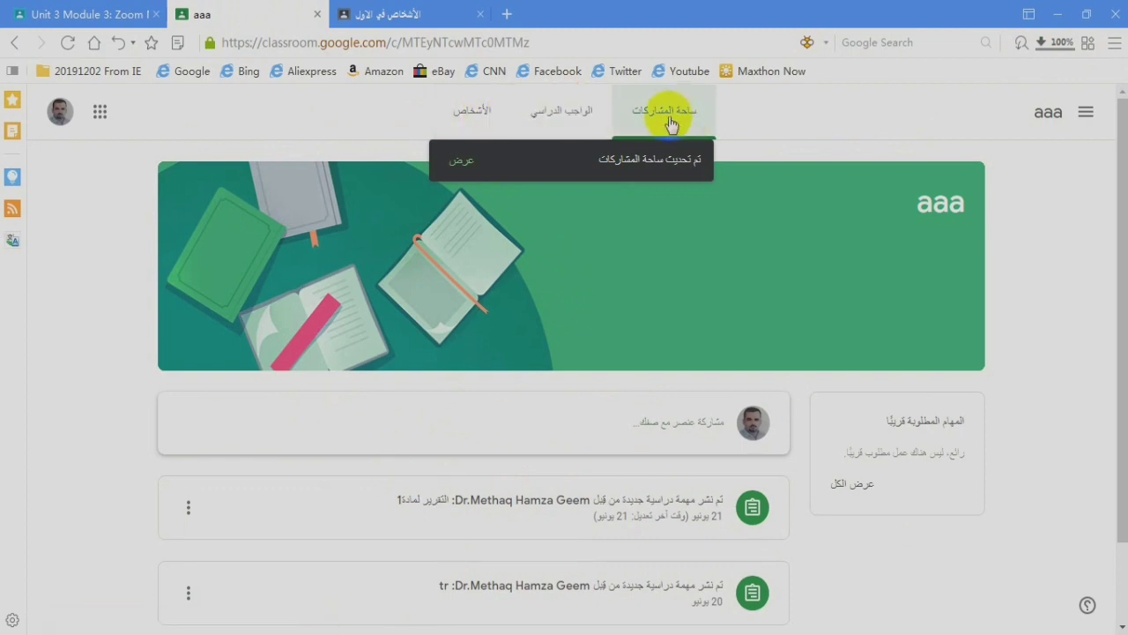
{"action": "left_click", "coordinate": [588, 123]}
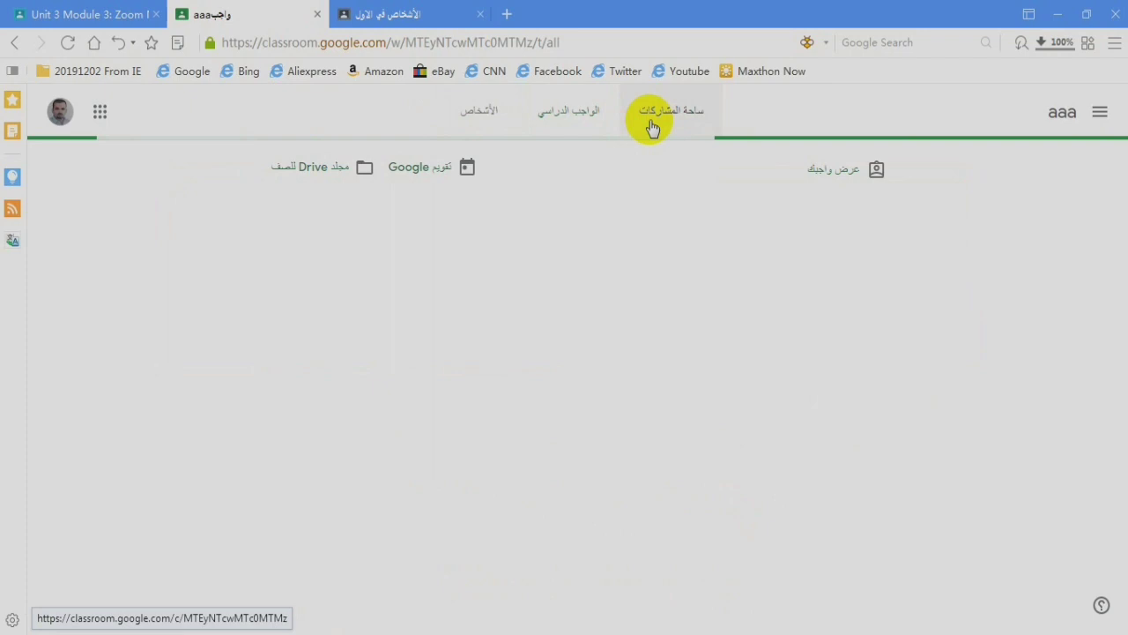
{"action": "left_click", "coordinate": [653, 128]}
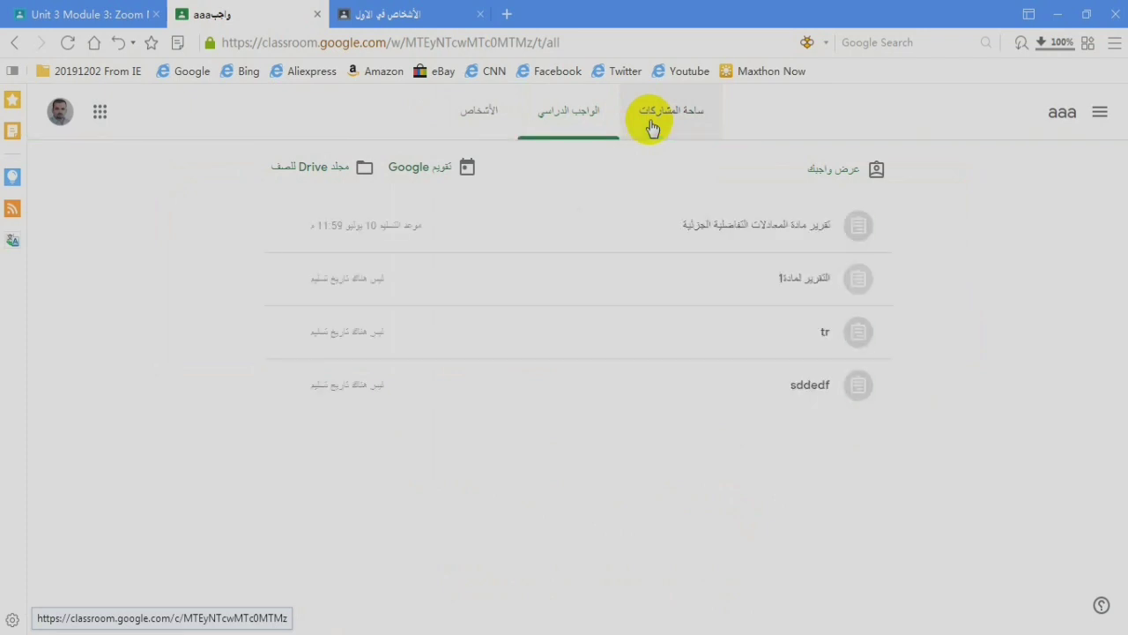
{"action": "left_click", "coordinate": [651, 122]}
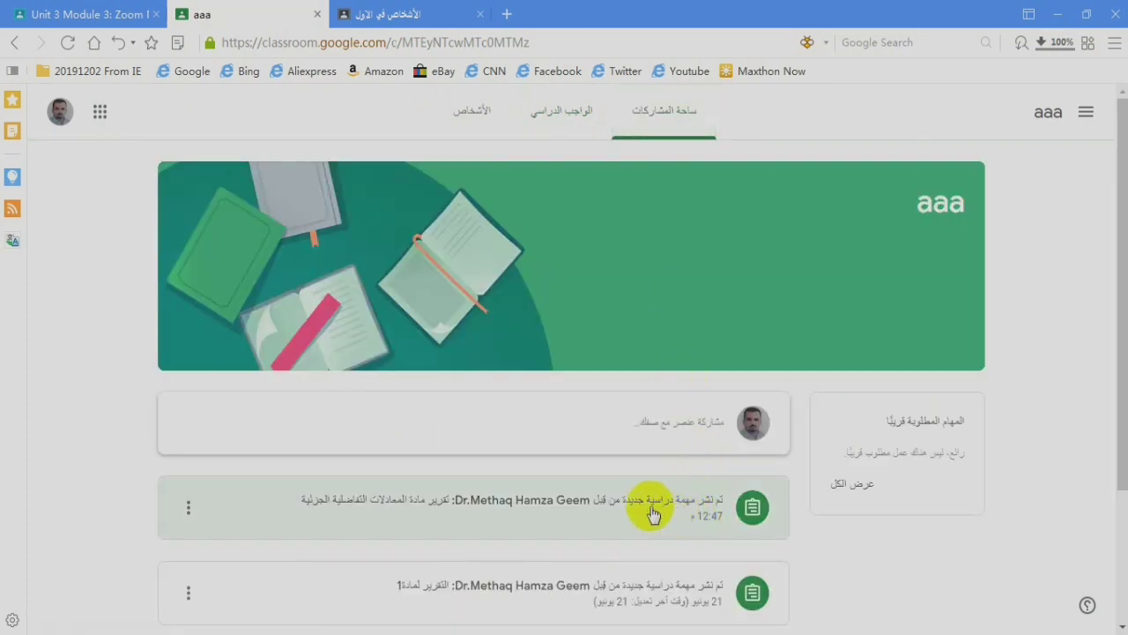
{"action": "left_click", "coordinate": [393, 510]}
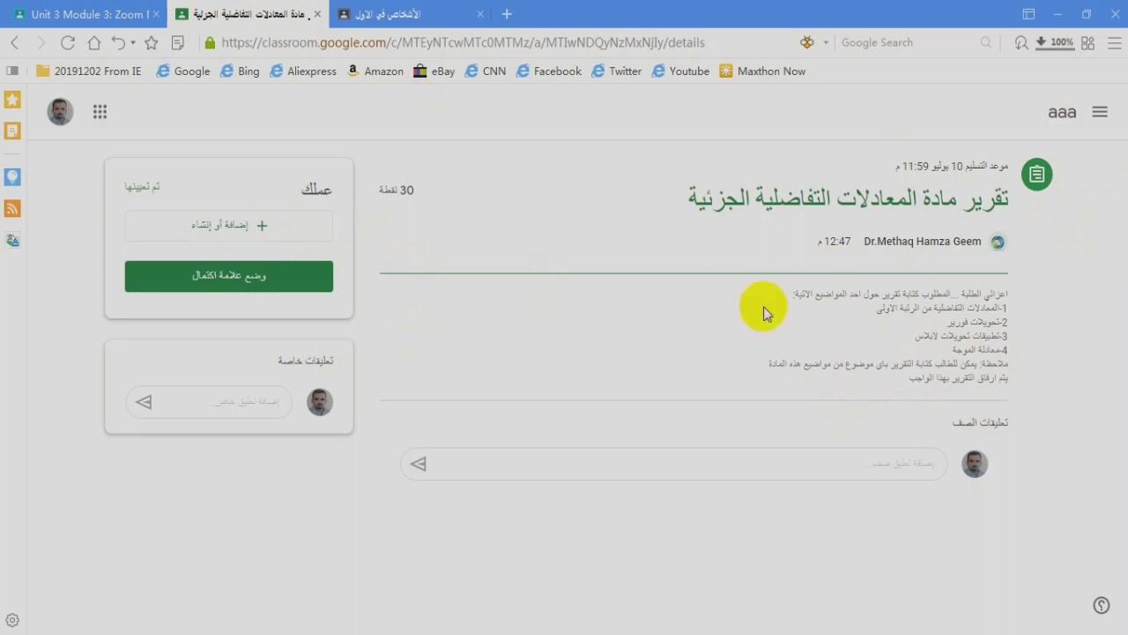
Step: Start adding a file from the computer to the student's work and browse to the classrooms folder in 2020 on Local Disk (D:)
{"action": "left_click", "coordinate": [291, 242]}
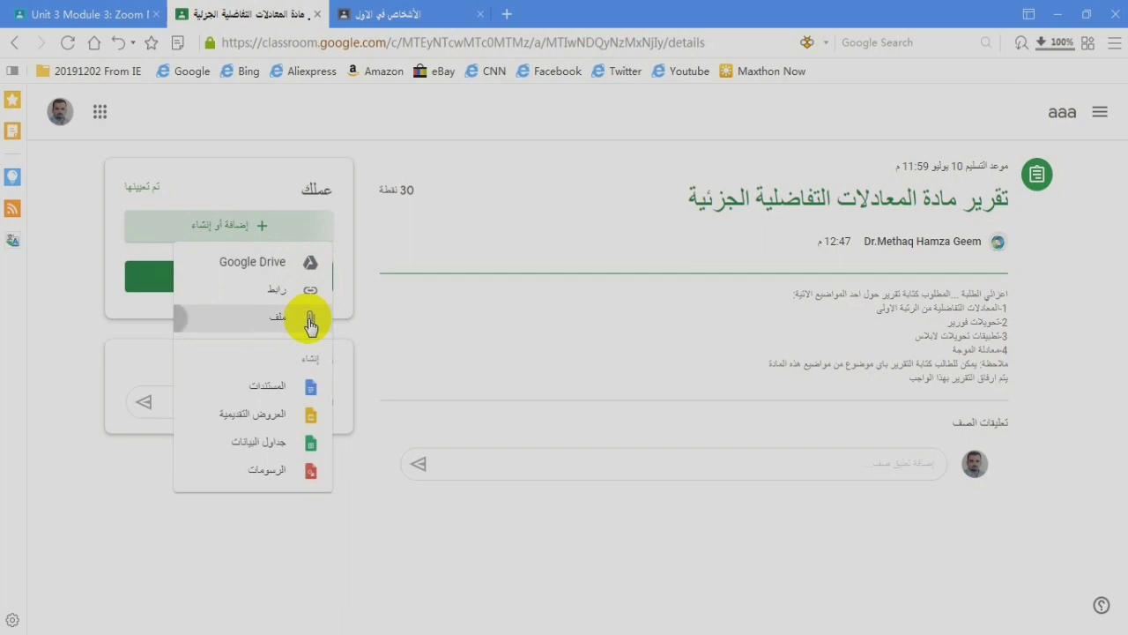
{"action": "left_click", "coordinate": [308, 319]}
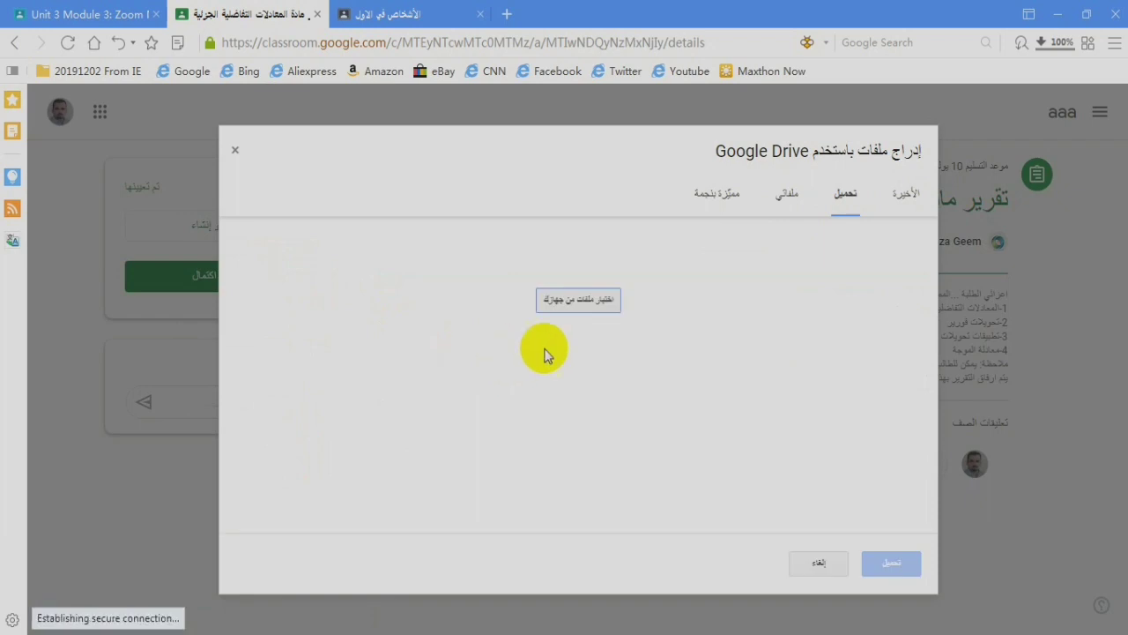
{"action": "left_click", "coordinate": [563, 303]}
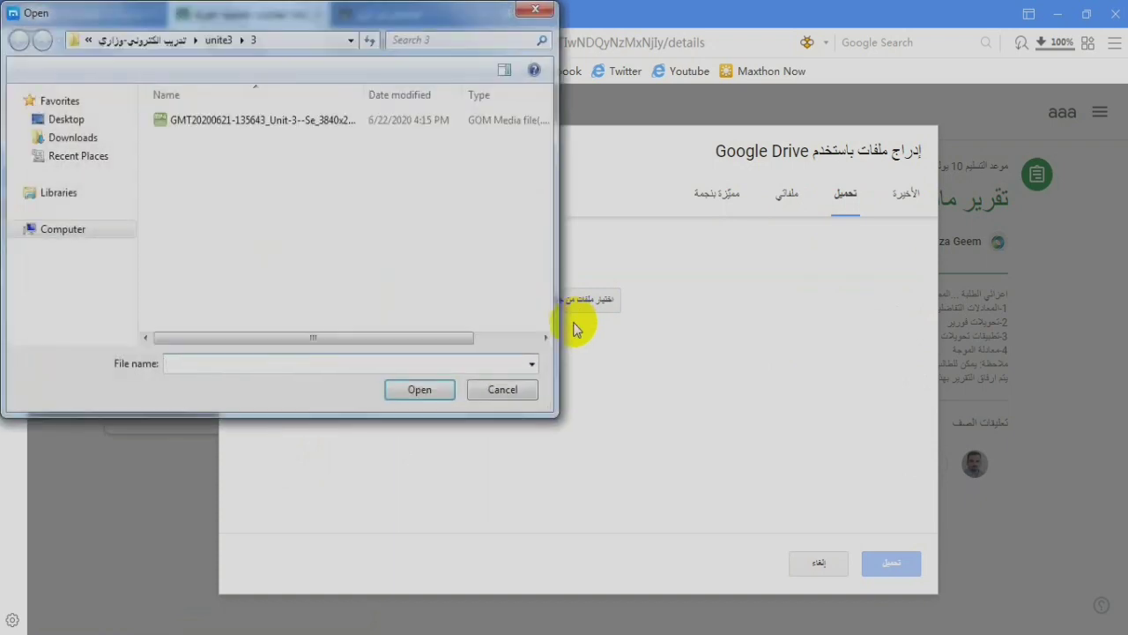
{"action": "left_click", "coordinate": [174, 47]}
{"action": "left_click", "coordinate": [174, 47]}
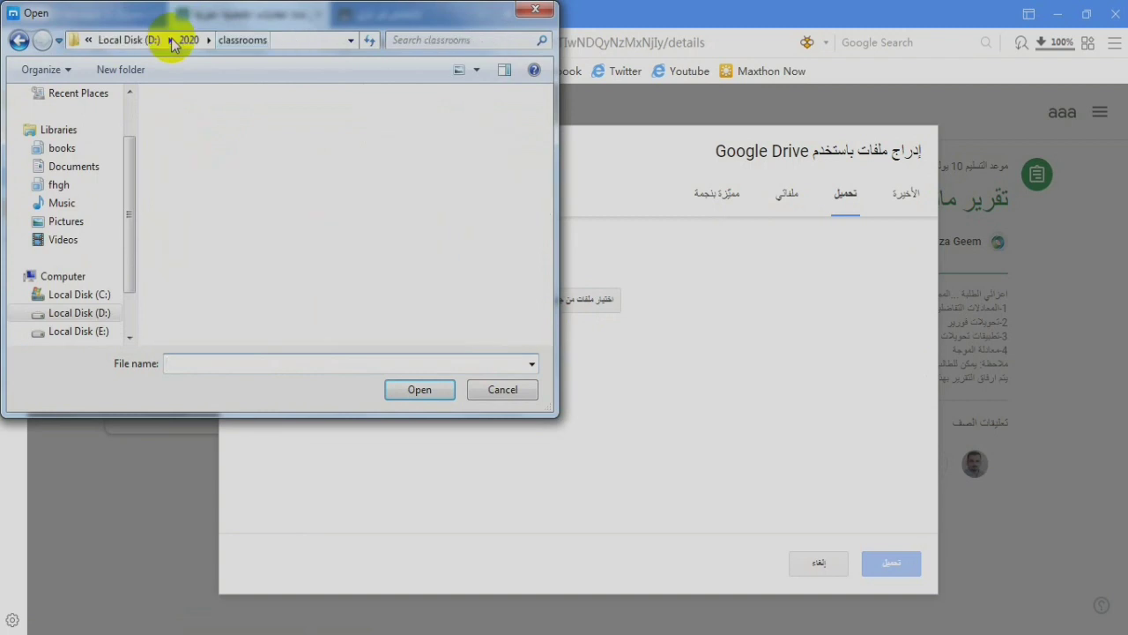
{"action": "scroll", "coordinate": [335, 119], "scroll_direction": "down", "scroll_amount": 5}
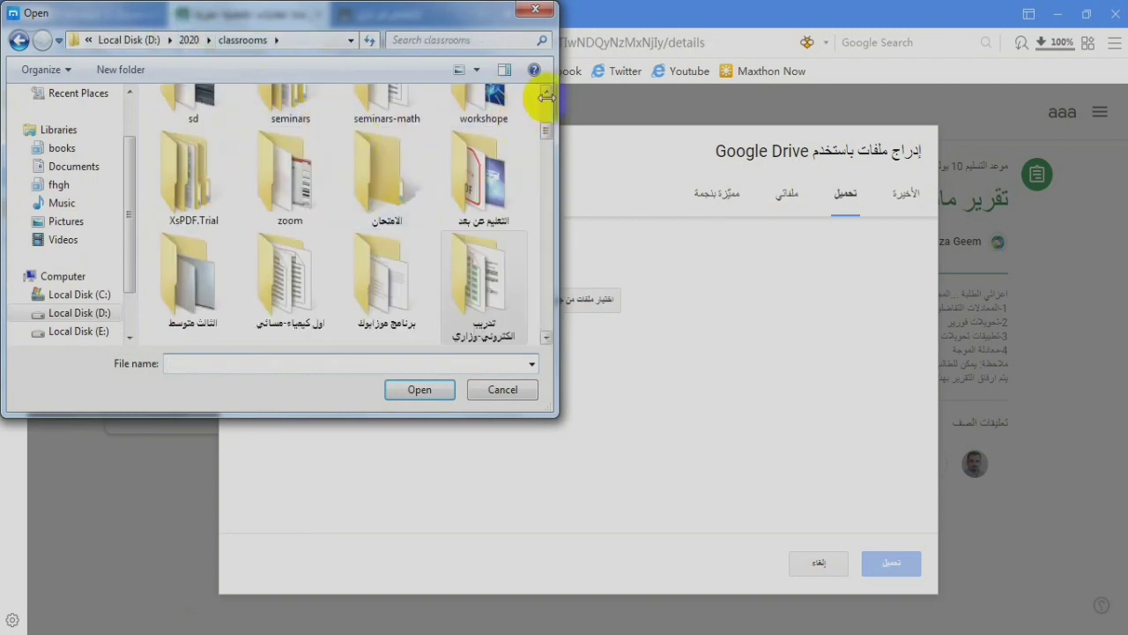
{"action": "scroll", "coordinate": [547, 99], "scroll_direction": "up", "scroll_amount": 5}
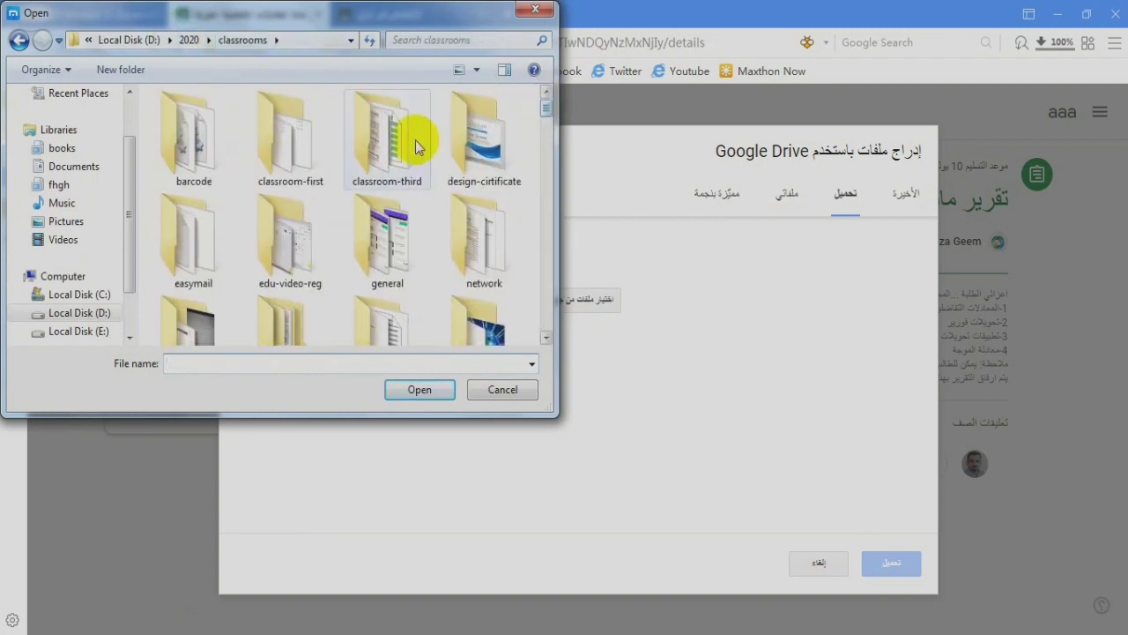
Step: Upload 7.pdf from the pdff folder in classroom-third's الكورس الثاني folder and hand in the work
{"action": "double_click", "coordinate": [388, 148]}
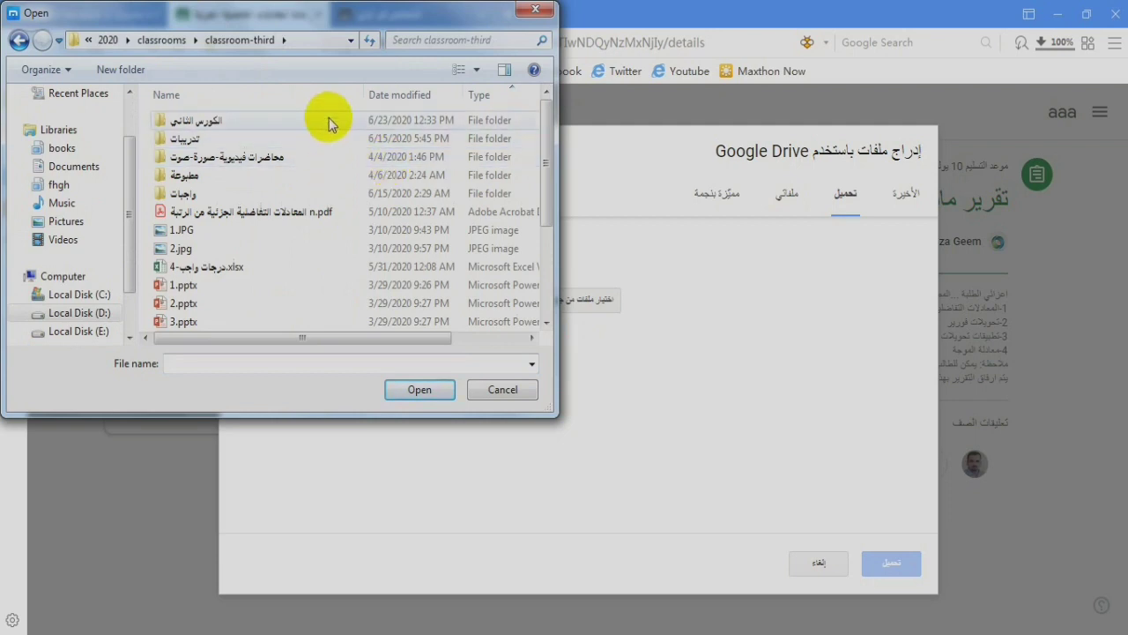
{"action": "double_click", "coordinate": [328, 120]}
{"action": "double_click", "coordinate": [276, 141]}
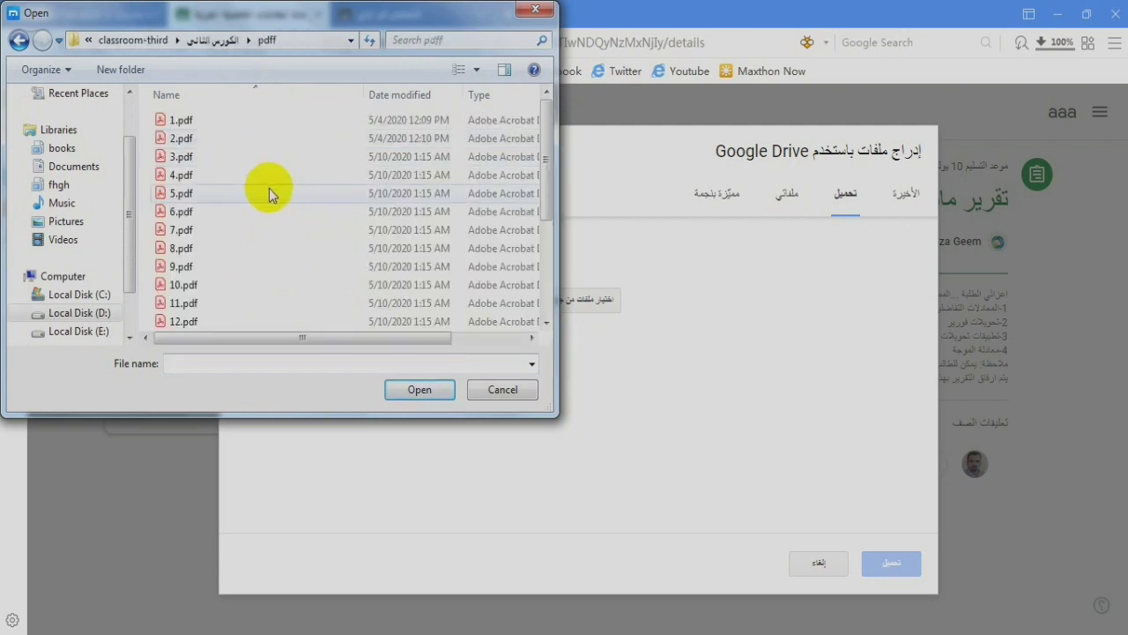
{"action": "double_click", "coordinate": [265, 232]}
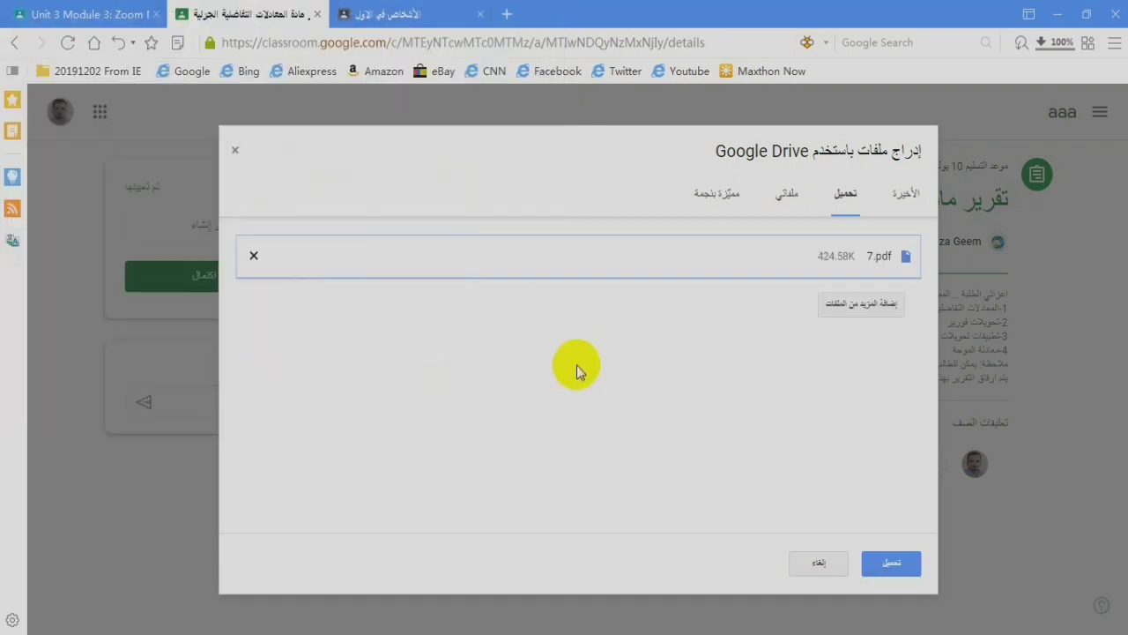
{"action": "left_click", "coordinate": [878, 559]}
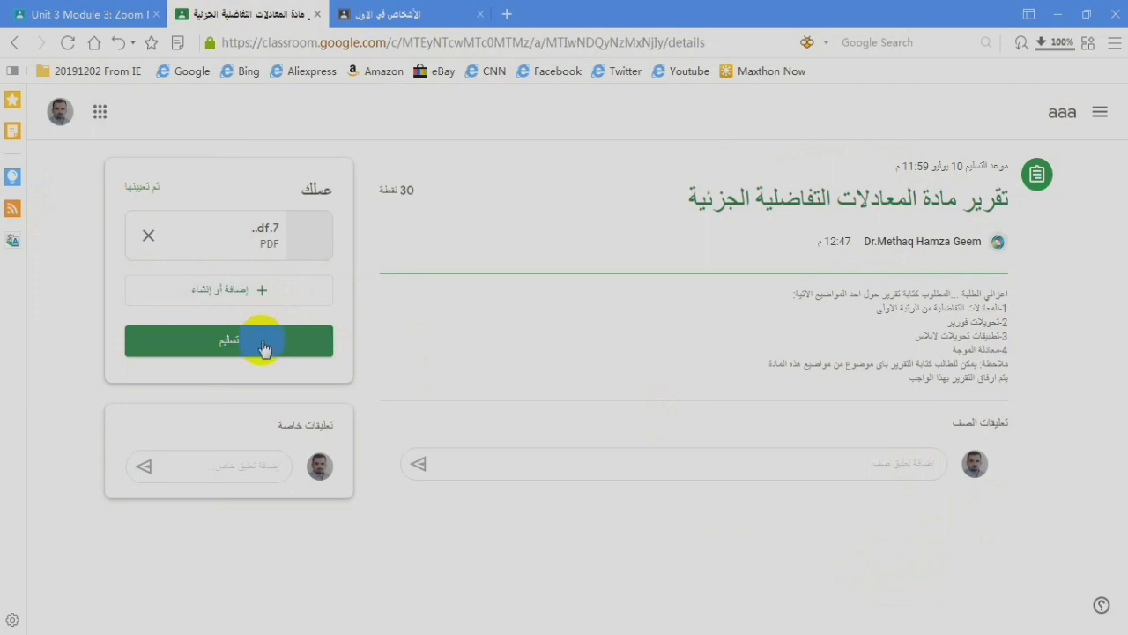
{"action": "left_click", "coordinate": [263, 348]}
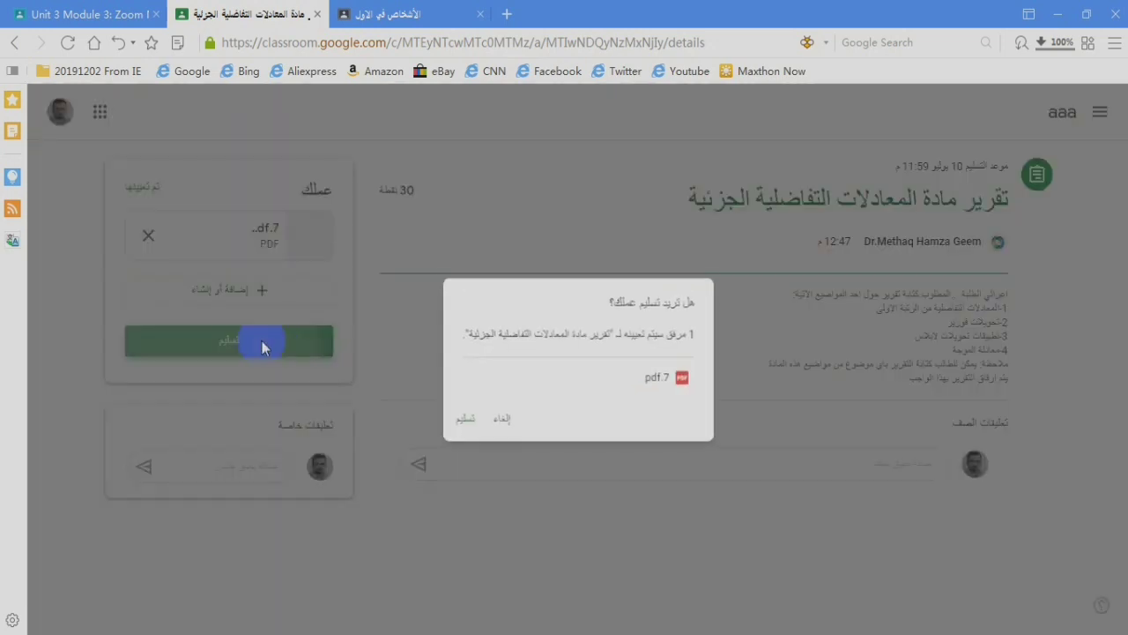
{"action": "left_click", "coordinate": [456, 422]}
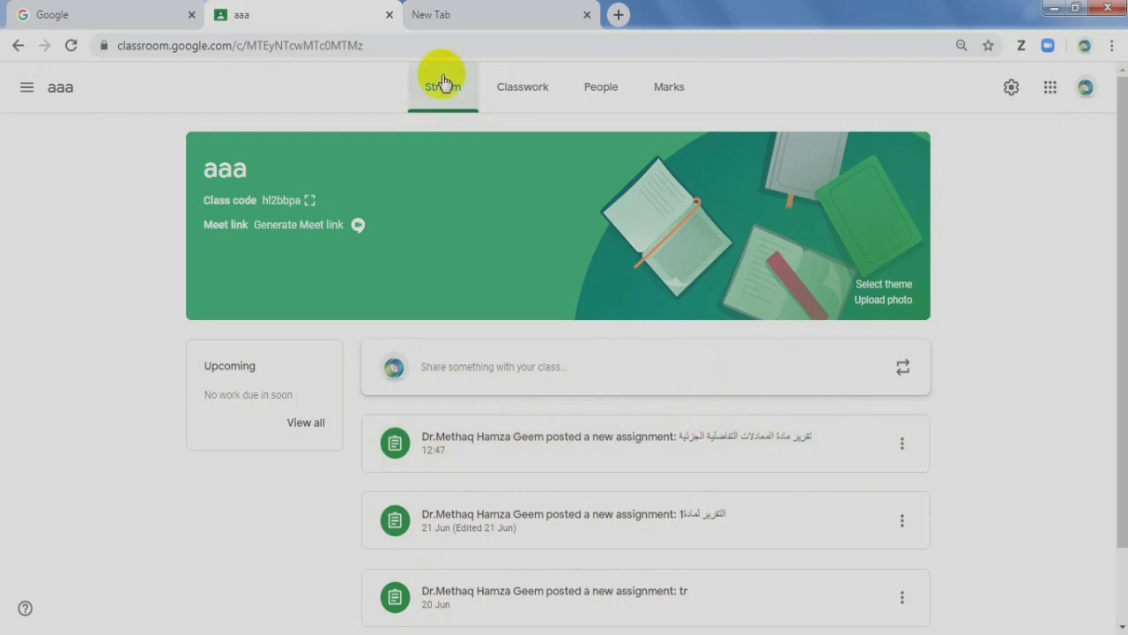
Step: In the teacher's Chrome window, open the report assignment's student work and read the student's handed-in 7.pdf
{"action": "left_click", "coordinate": [590, 428]}
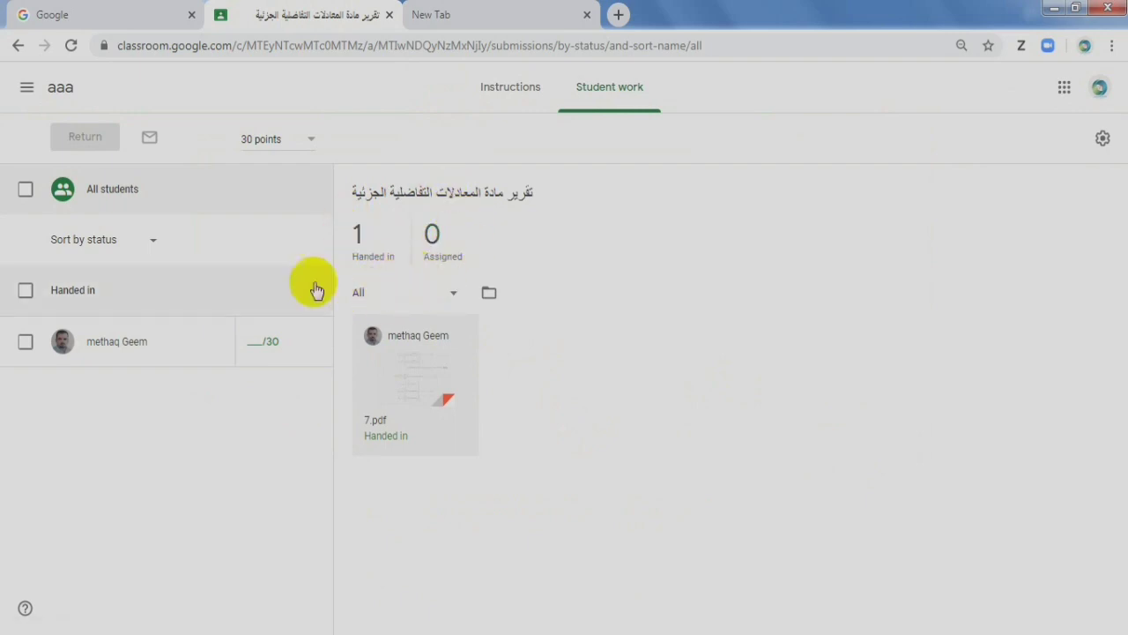
{"action": "left_click", "coordinate": [168, 355]}
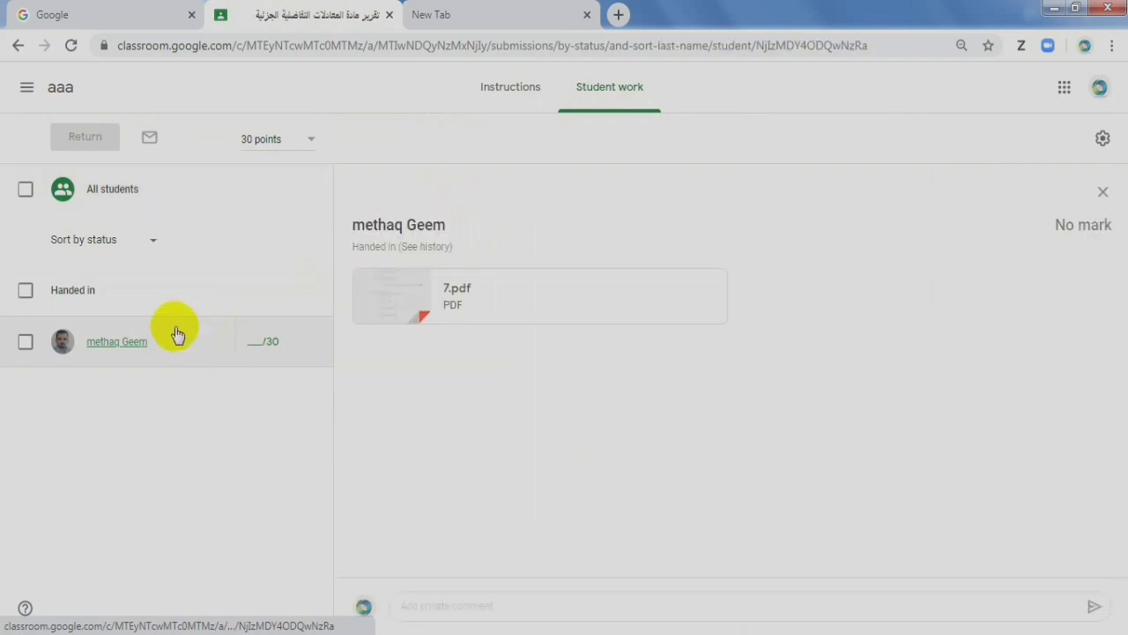
{"action": "left_click", "coordinate": [410, 307]}
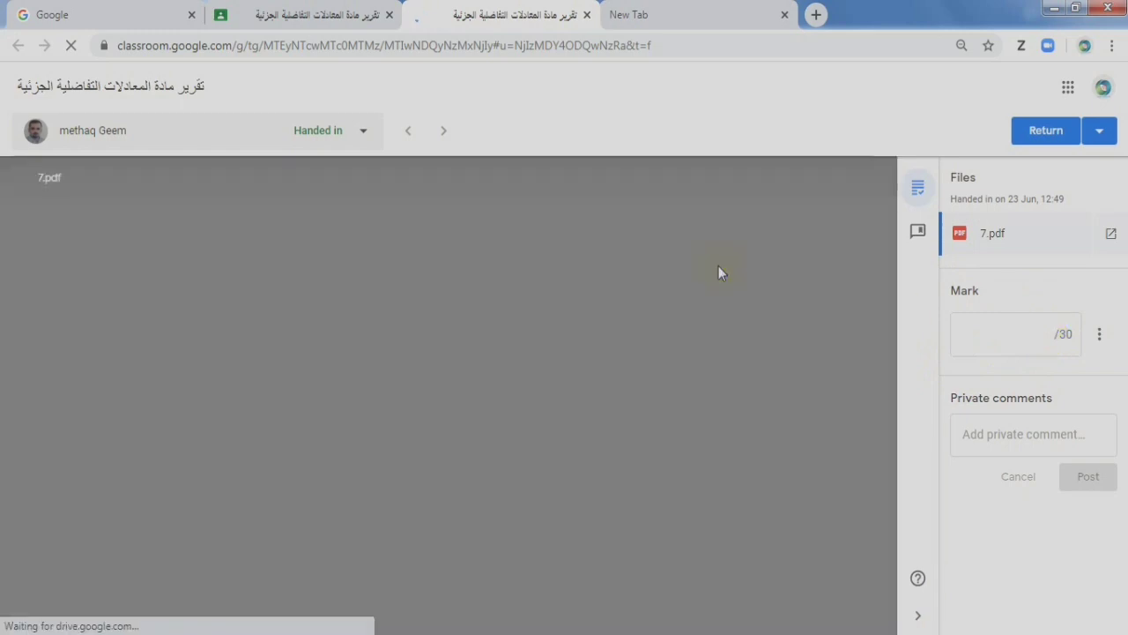
{"action": "left_click", "coordinate": [718, 269]}
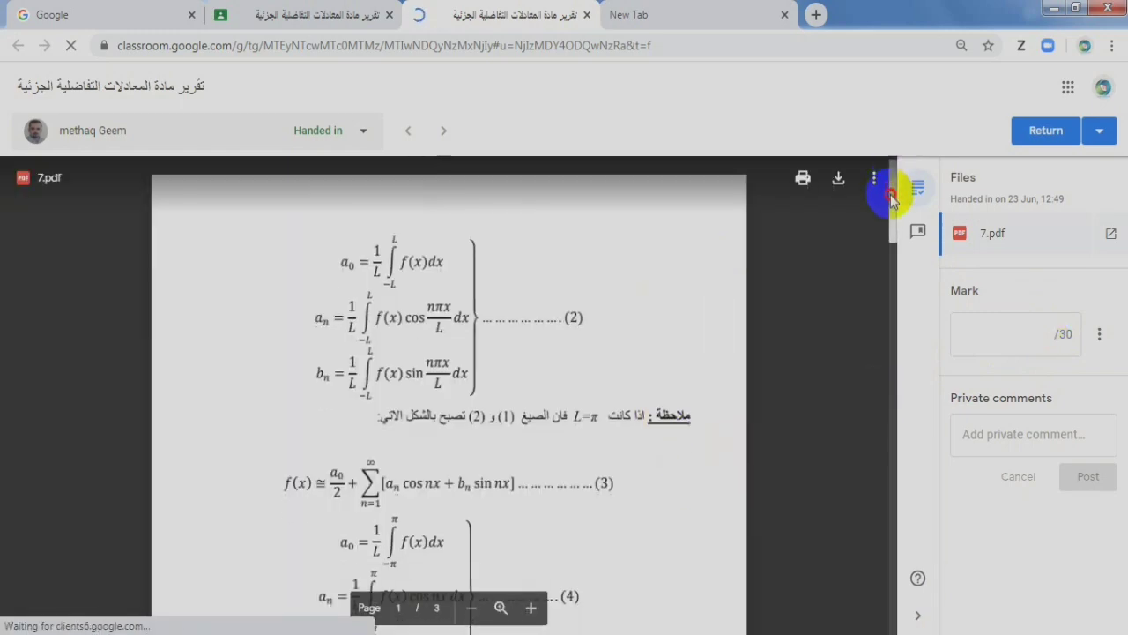
{"action": "left_click_drag", "start_coordinate": [892, 194], "coordinate": [886, 64]}
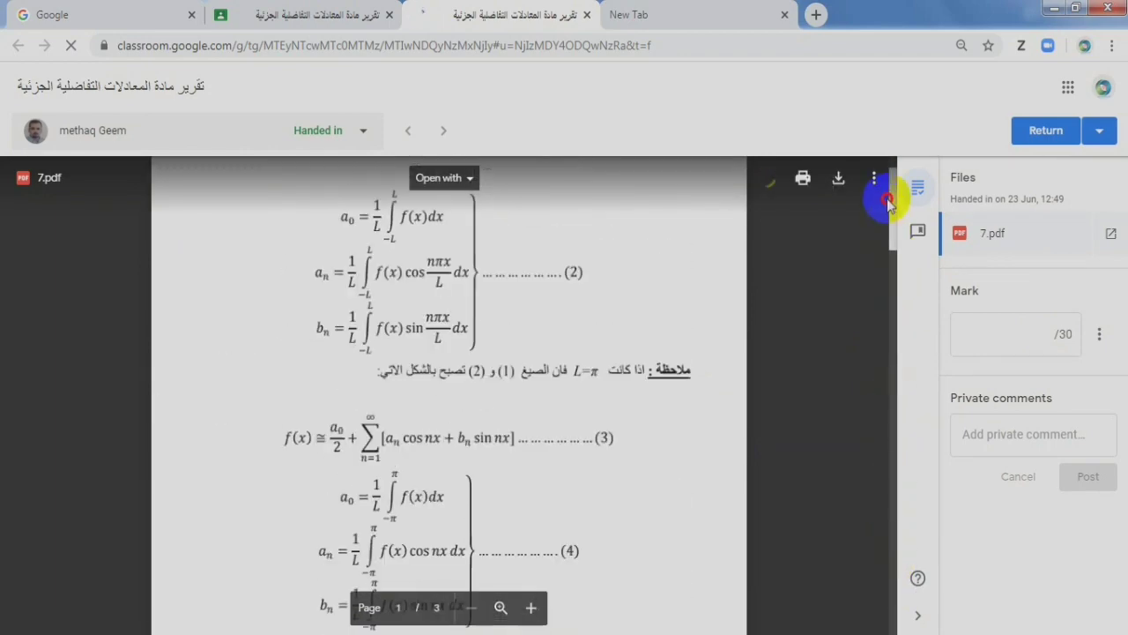
Step: Give the submission a mark of 23 out of 30
{"action": "left_click", "coordinate": [1009, 345]}
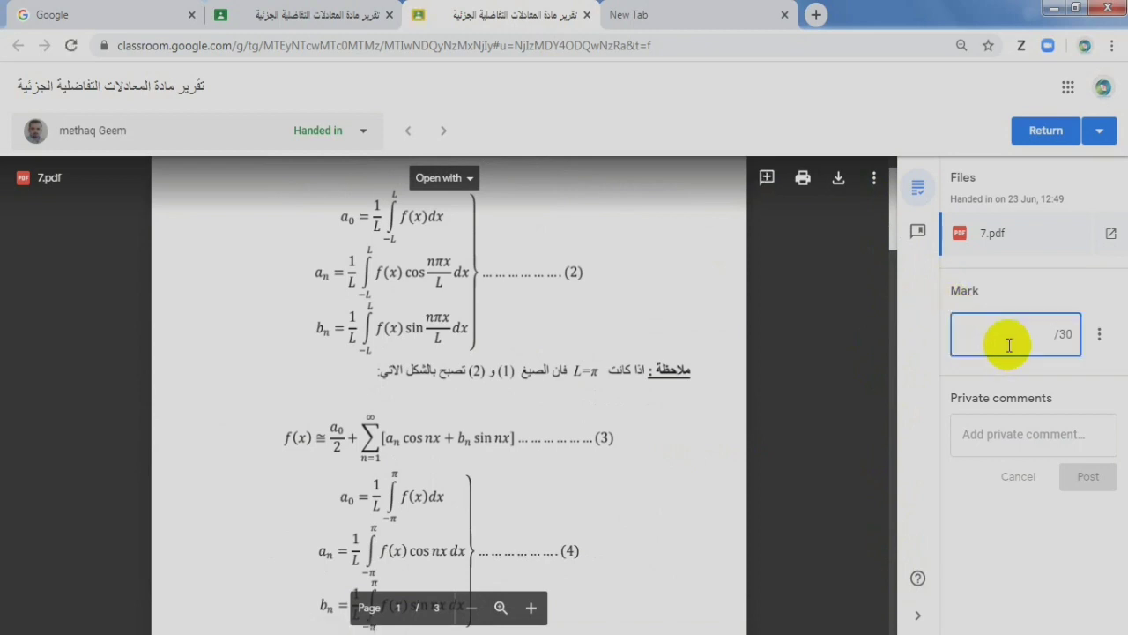
{"action": "type", "text": "23"}
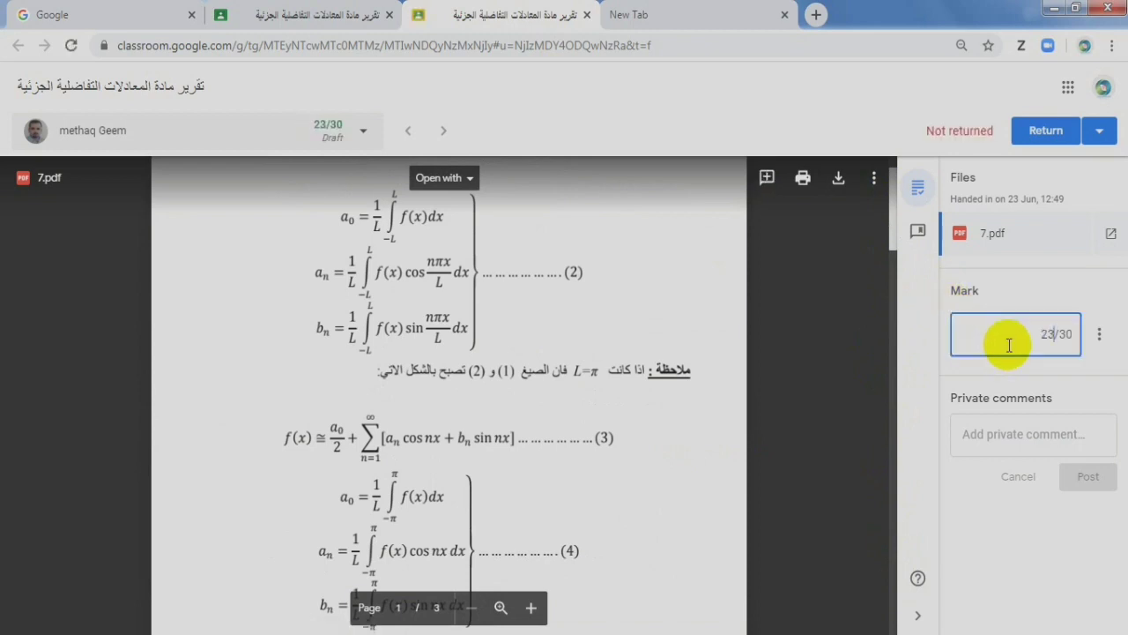
{"action": "left_click", "coordinate": [1093, 378]}
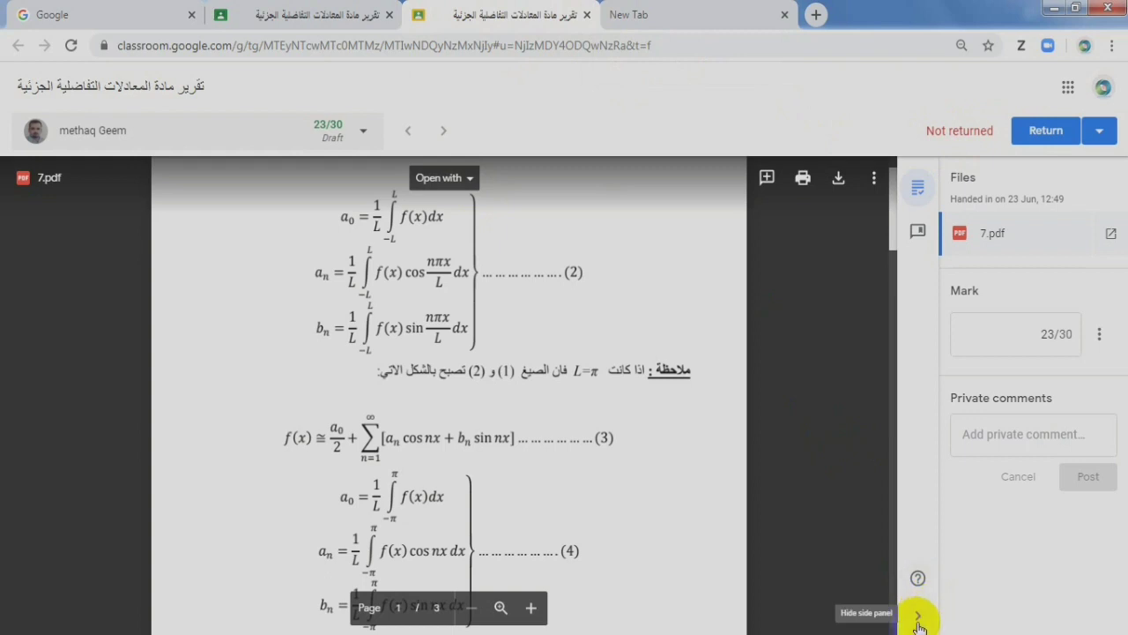
Step: Look over the student list and its sort options in the grading view
{"action": "left_click", "coordinate": [806, 292]}
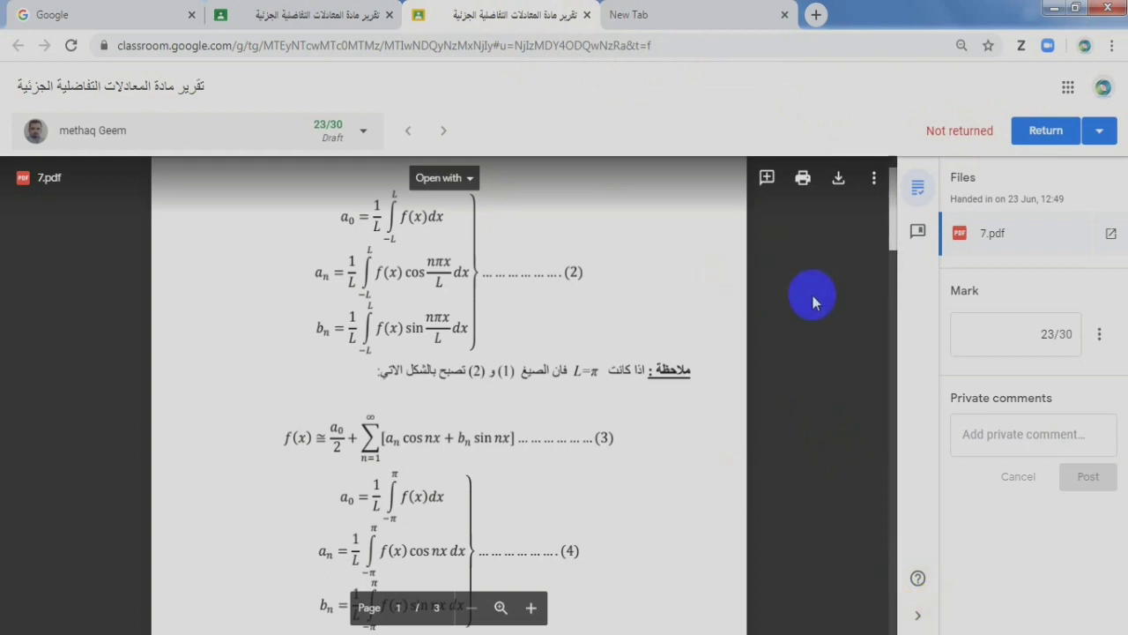
{"action": "left_click", "coordinate": [461, 174]}
{"action": "left_click", "coordinate": [362, 134]}
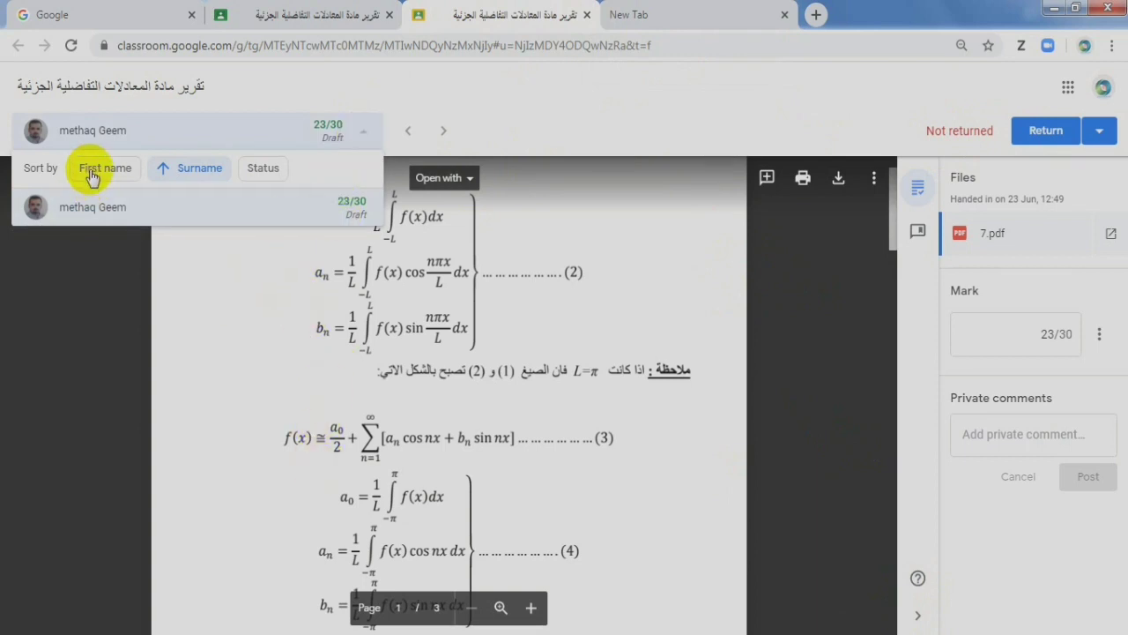
{"action": "left_click", "coordinate": [364, 133]}
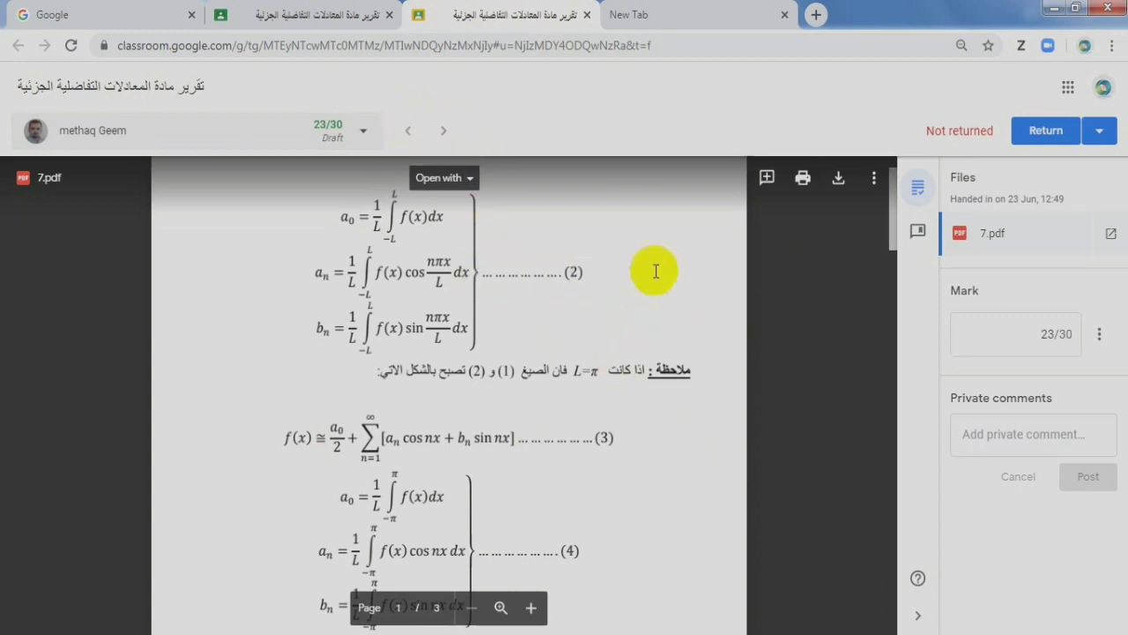
Step: Close the grading view, check the assignment's instructions, and return to the student work
{"action": "left_click", "coordinate": [587, 15]}
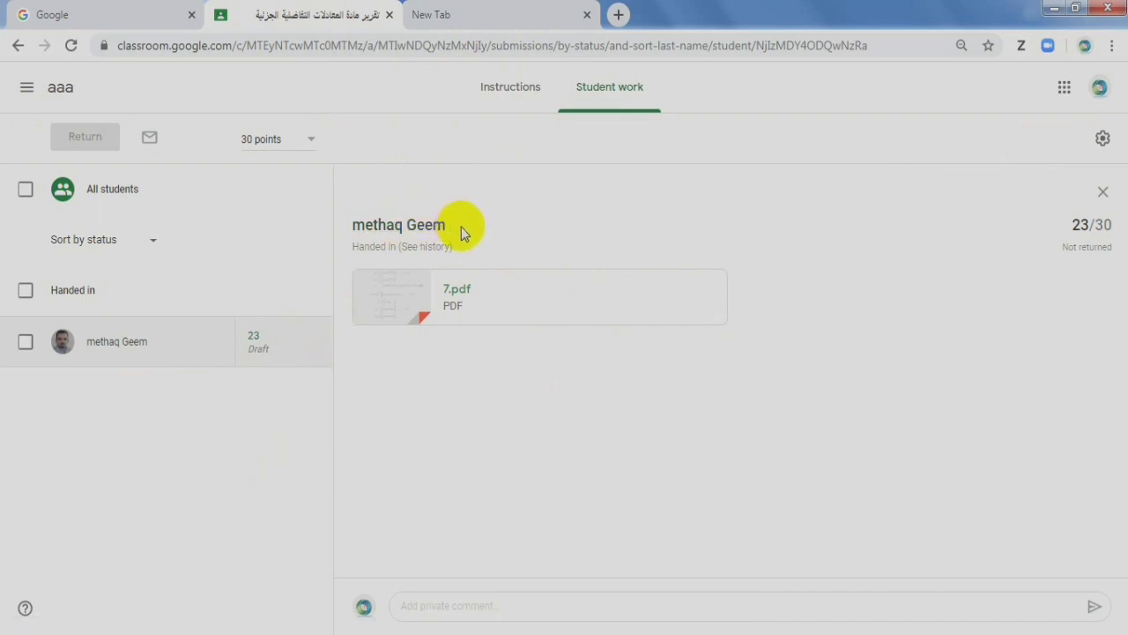
{"action": "left_click", "coordinate": [526, 87]}
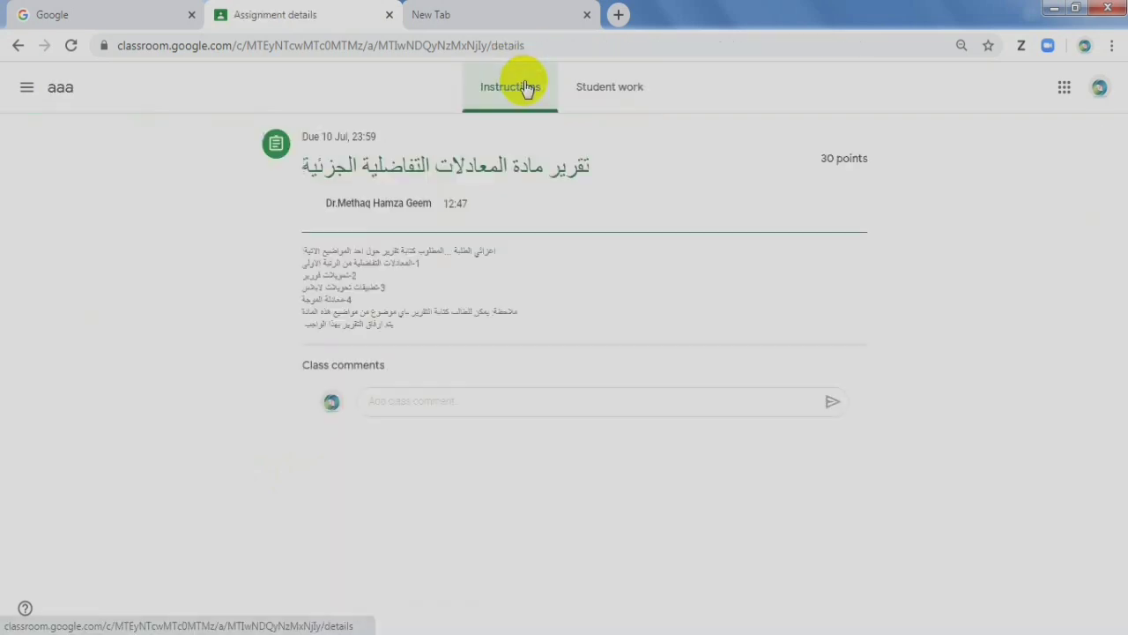
{"action": "left_click", "coordinate": [590, 97]}
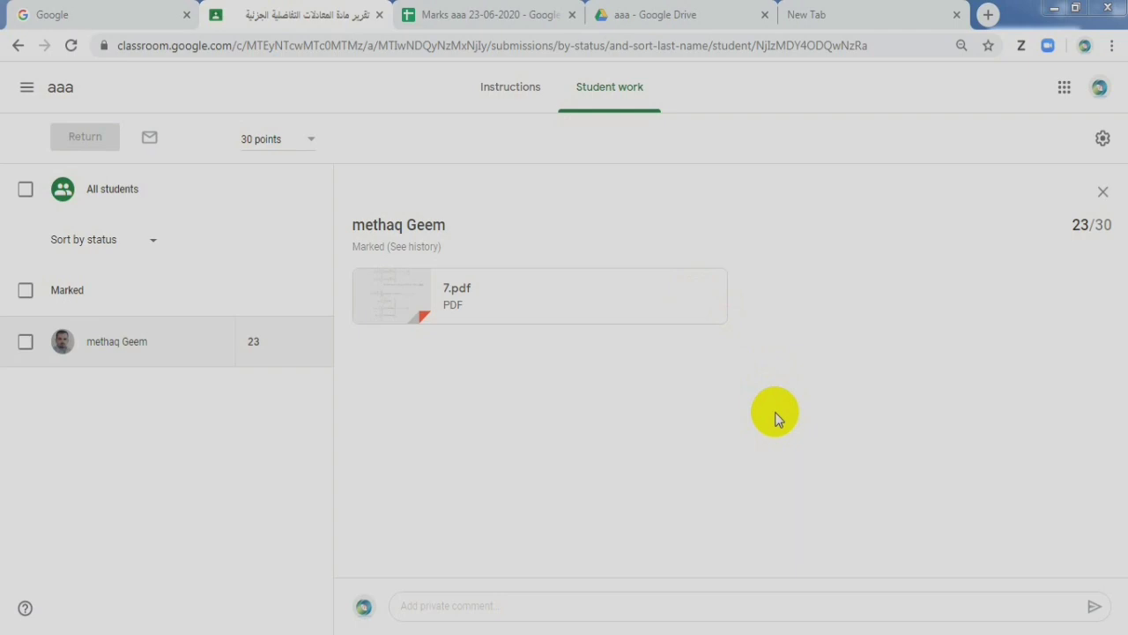
Step: Select all students, check the options for exporting marks, and view the Marks aaa 23-06-2020 spreadsheet
{"action": "left_click", "coordinate": [24, 190]}
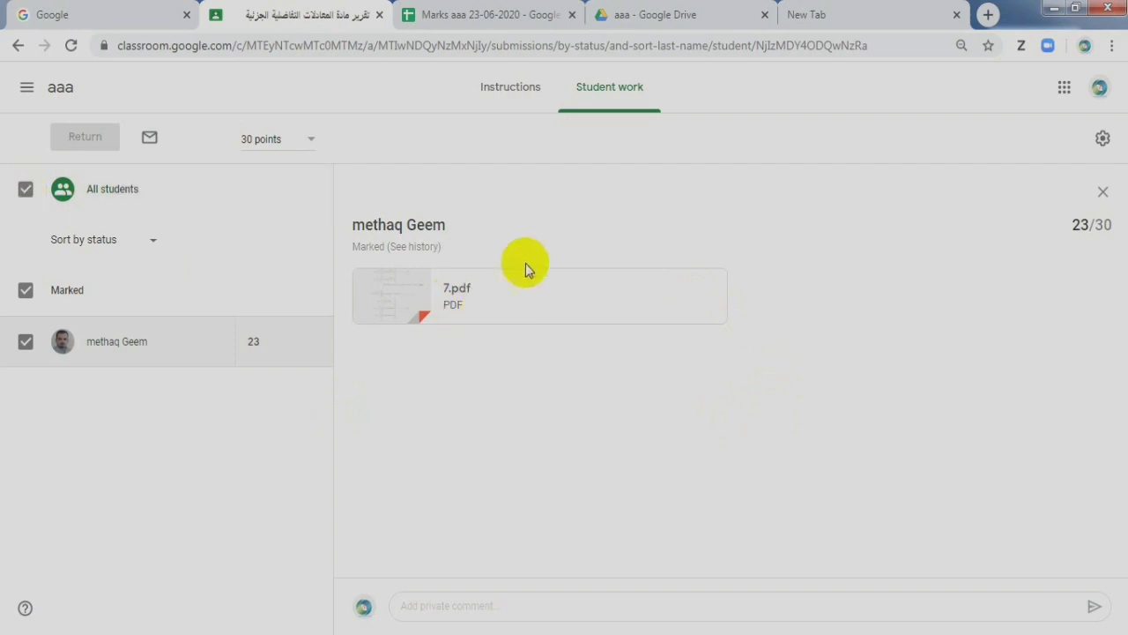
{"action": "left_click", "coordinate": [1105, 141]}
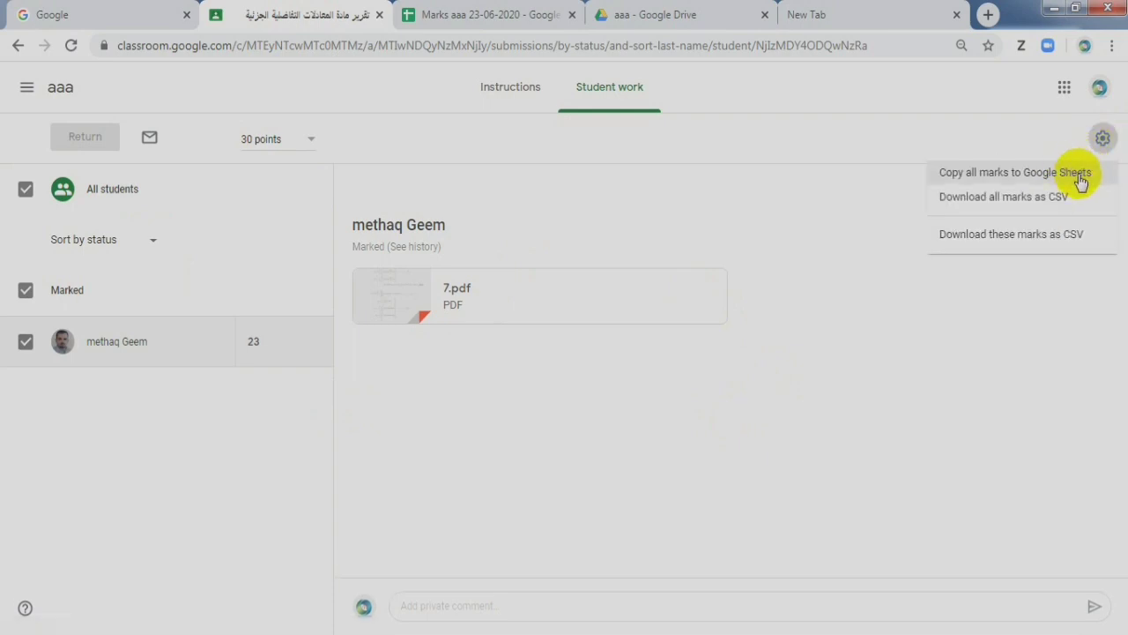
{"action": "left_click", "coordinate": [564, 19]}
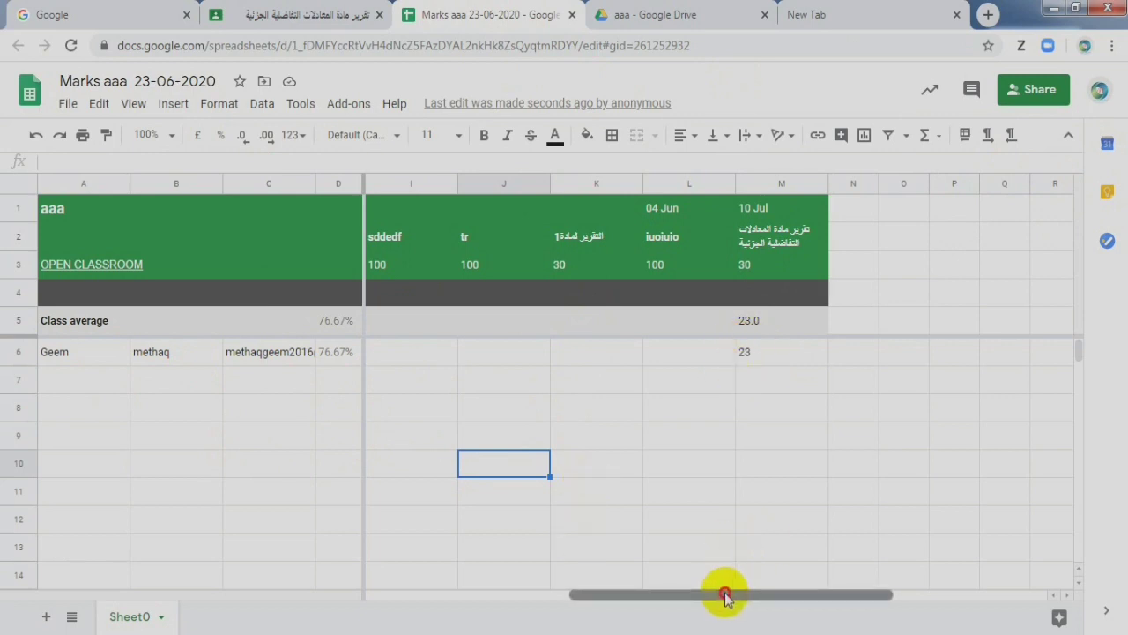
Step: Download the marks spreadsheet as a PDF document, checking all preview pages in the print settings before exporting the current sheet
{"action": "left_click_drag", "start_coordinate": [726, 597], "coordinate": [758, 594]}
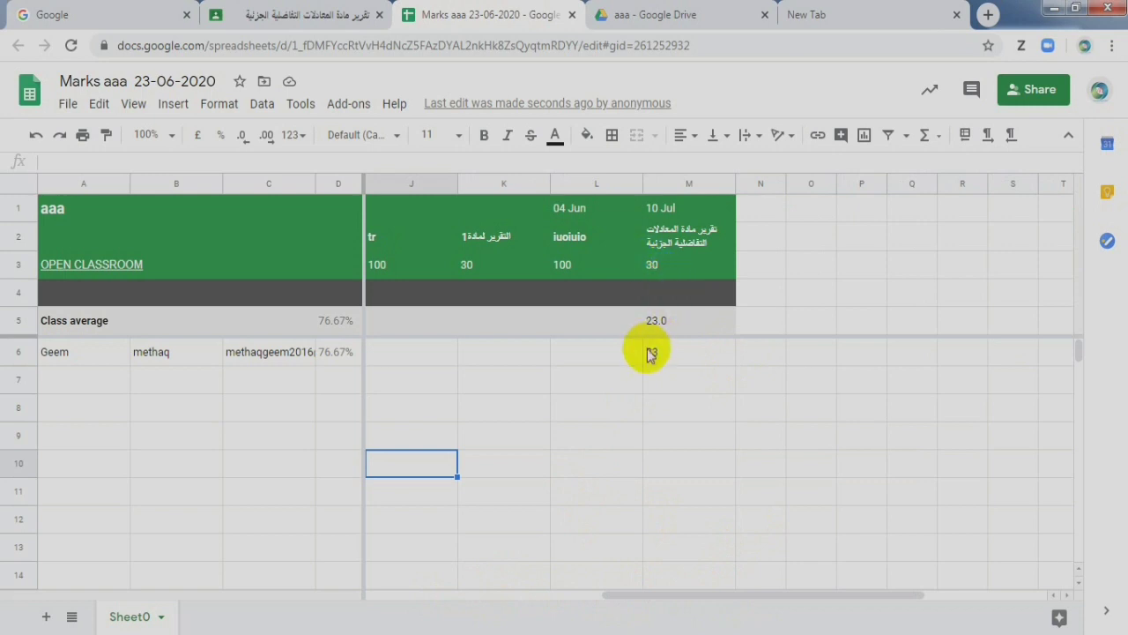
{"action": "left_click", "coordinate": [68, 106]}
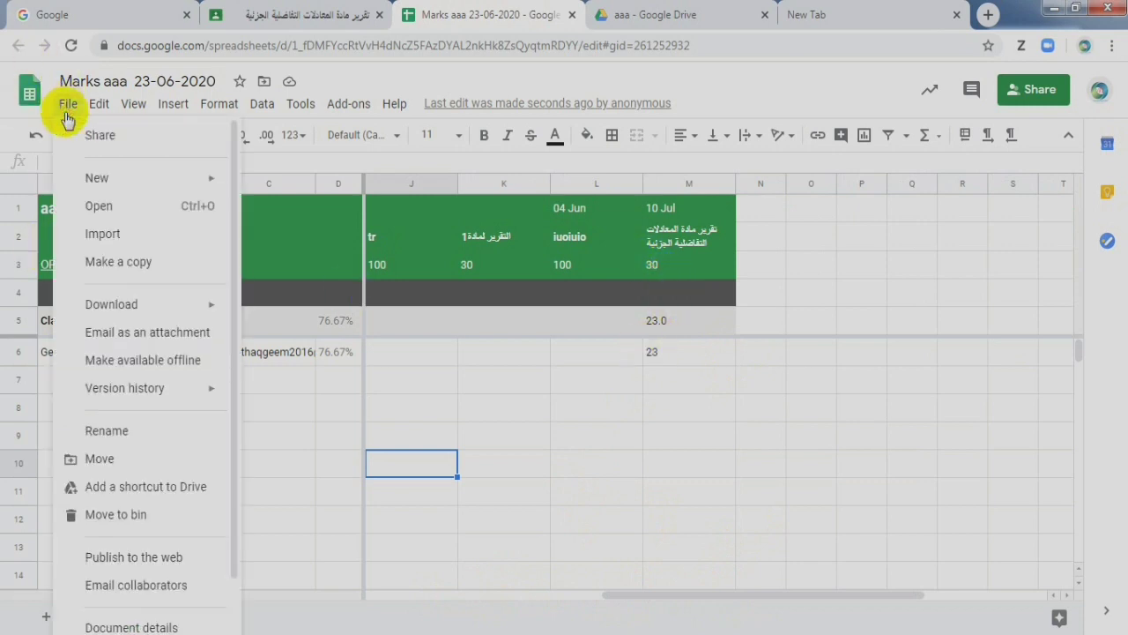
{"action": "mouse_move", "coordinate": [215, 306]}
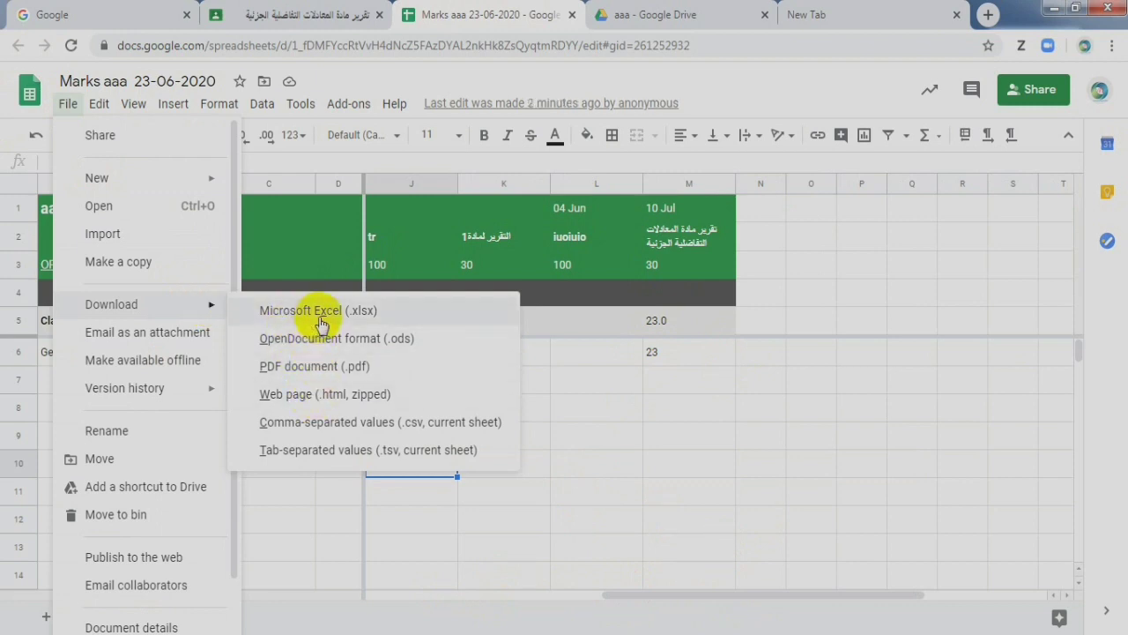
{"action": "left_click", "coordinate": [328, 369]}
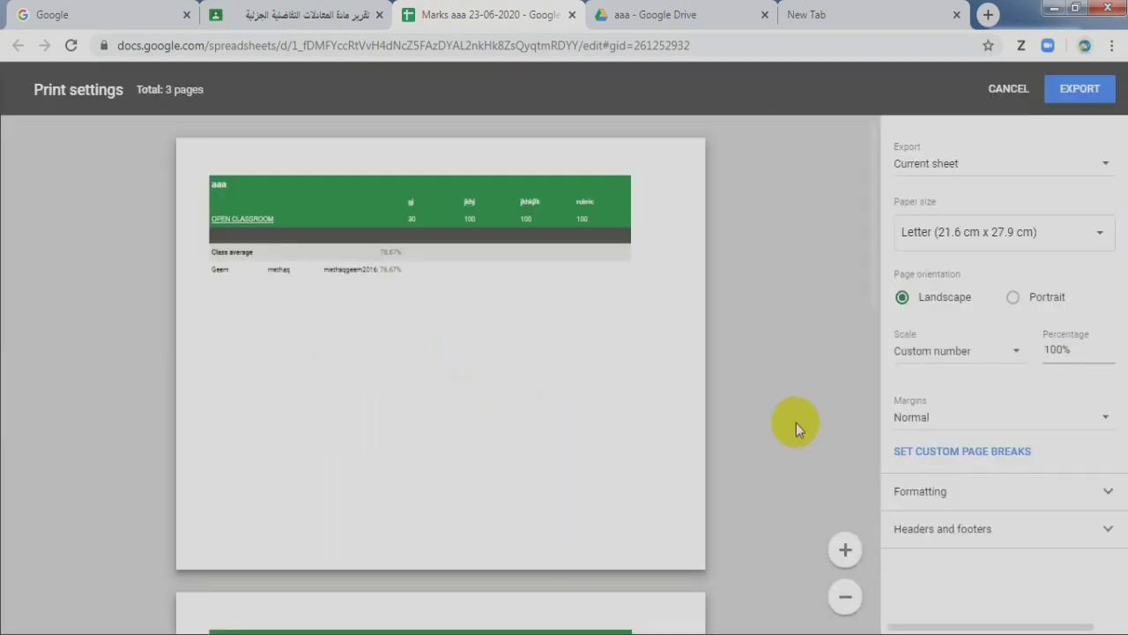
{"action": "left_click_drag", "start_coordinate": [873, 293], "coordinate": [861, 440]}
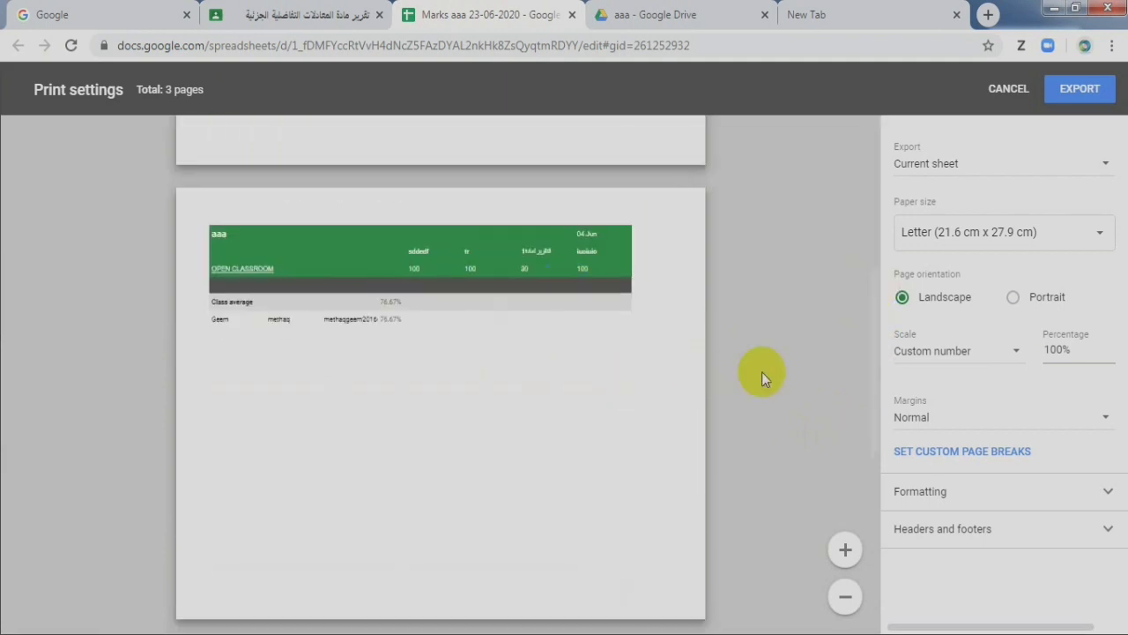
{"action": "left_click_drag", "start_coordinate": [876, 356], "coordinate": [873, 487]}
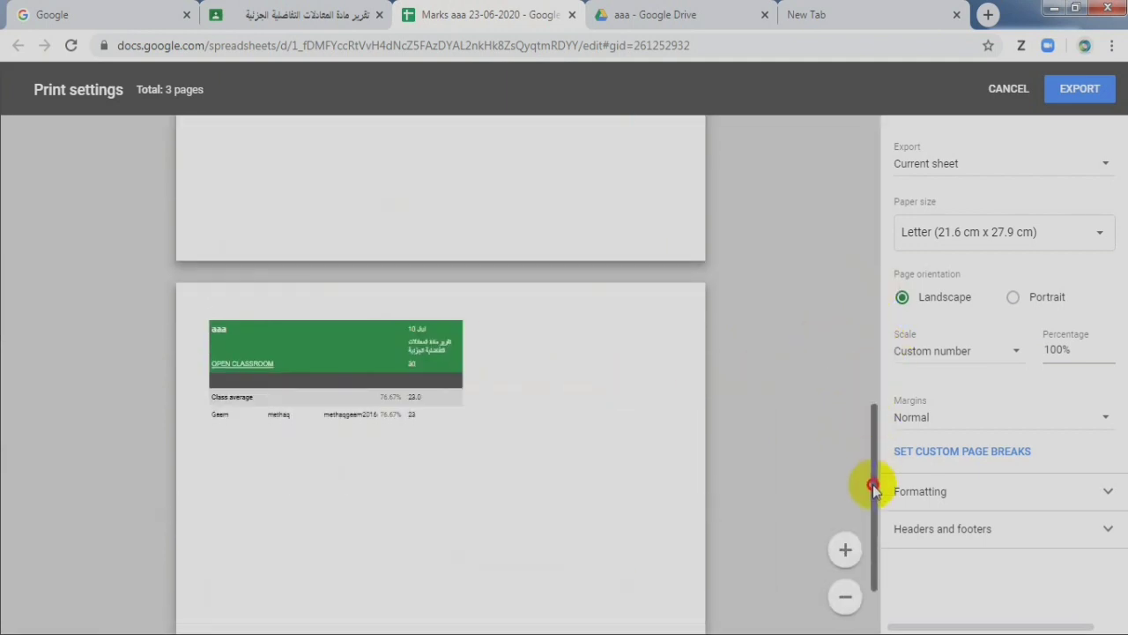
{"action": "left_click", "coordinate": [416, 351]}
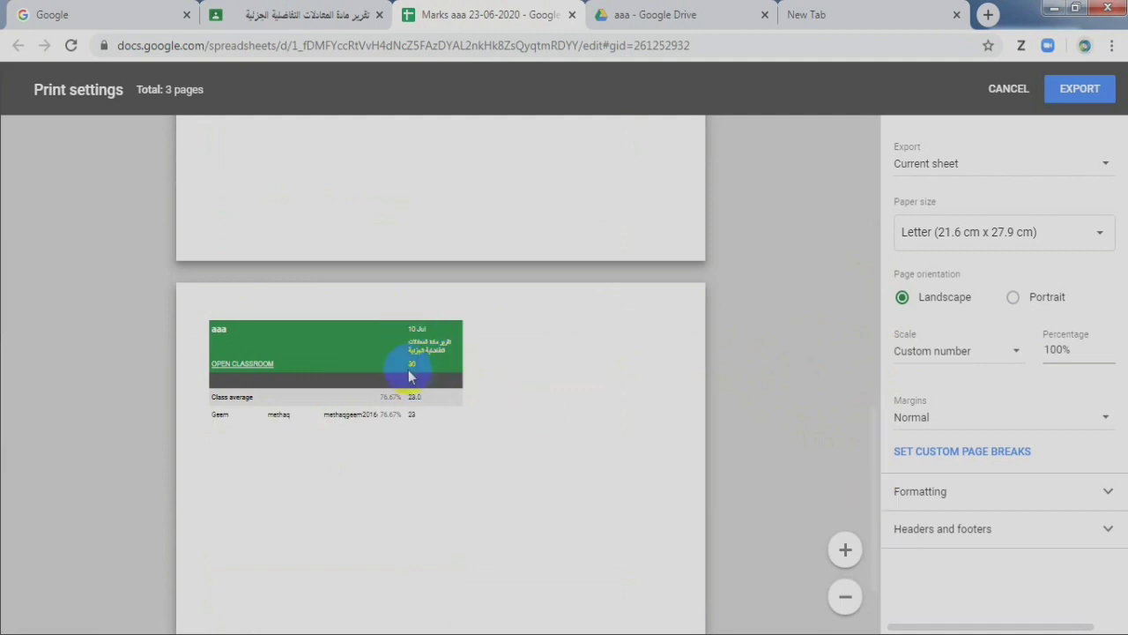
{"action": "left_click", "coordinate": [413, 365]}
{"action": "left_click", "coordinate": [416, 391]}
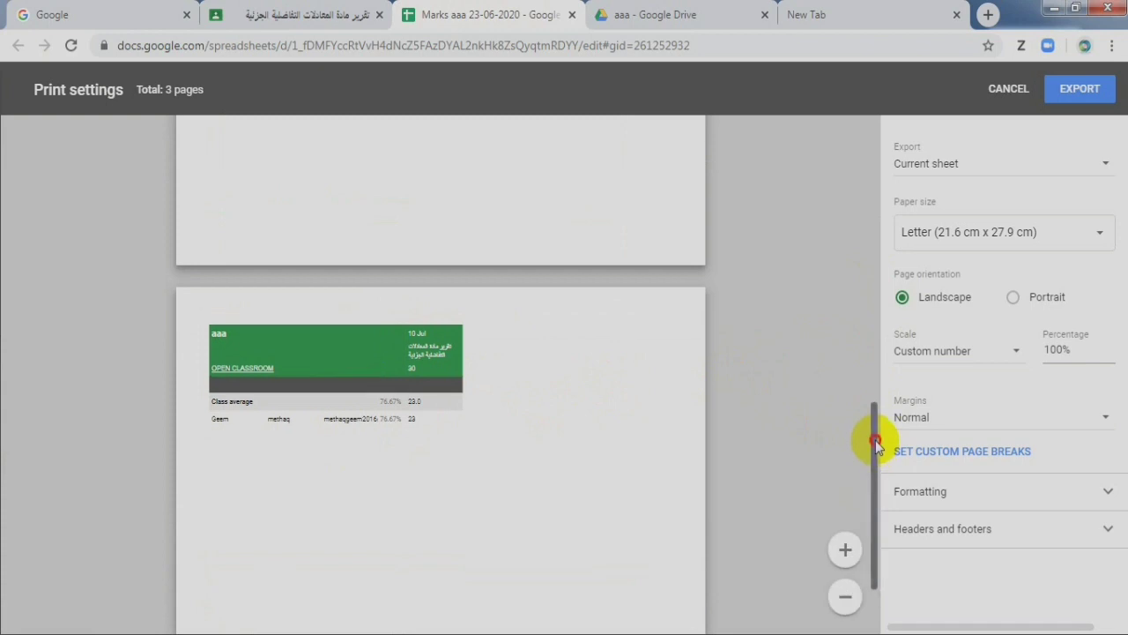
{"action": "left_click_drag", "start_coordinate": [874, 443], "coordinate": [1070, 88]}
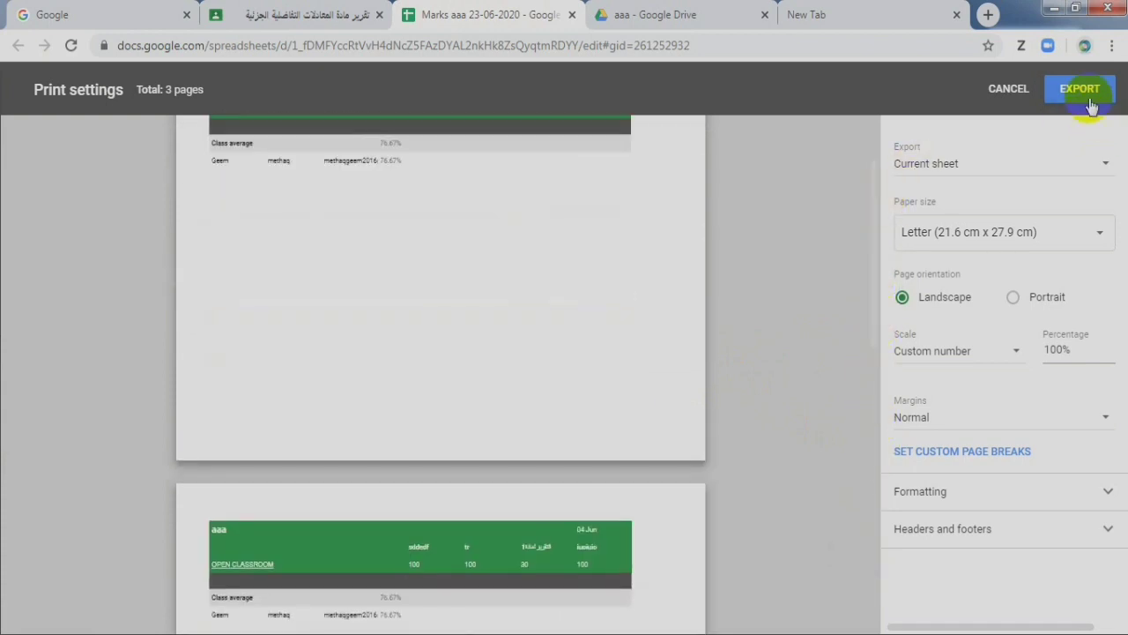
{"action": "left_click", "coordinate": [1089, 103]}
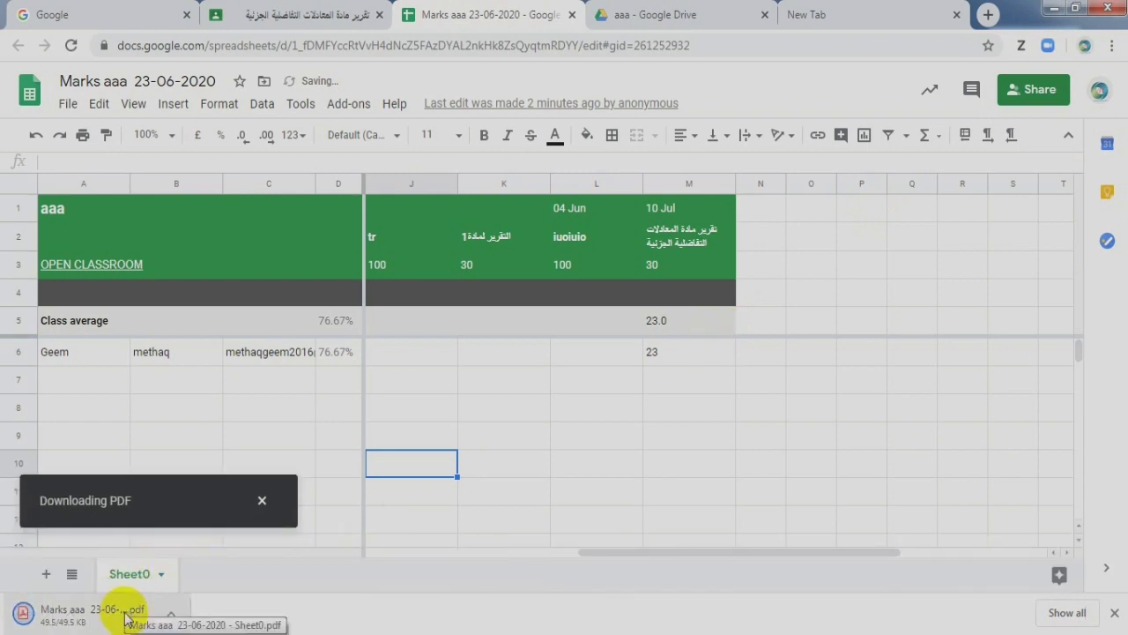
Step: Open the downloaded marks PDF, look through its pages to the report's mark, and close it
{"action": "left_click", "coordinate": [126, 619]}
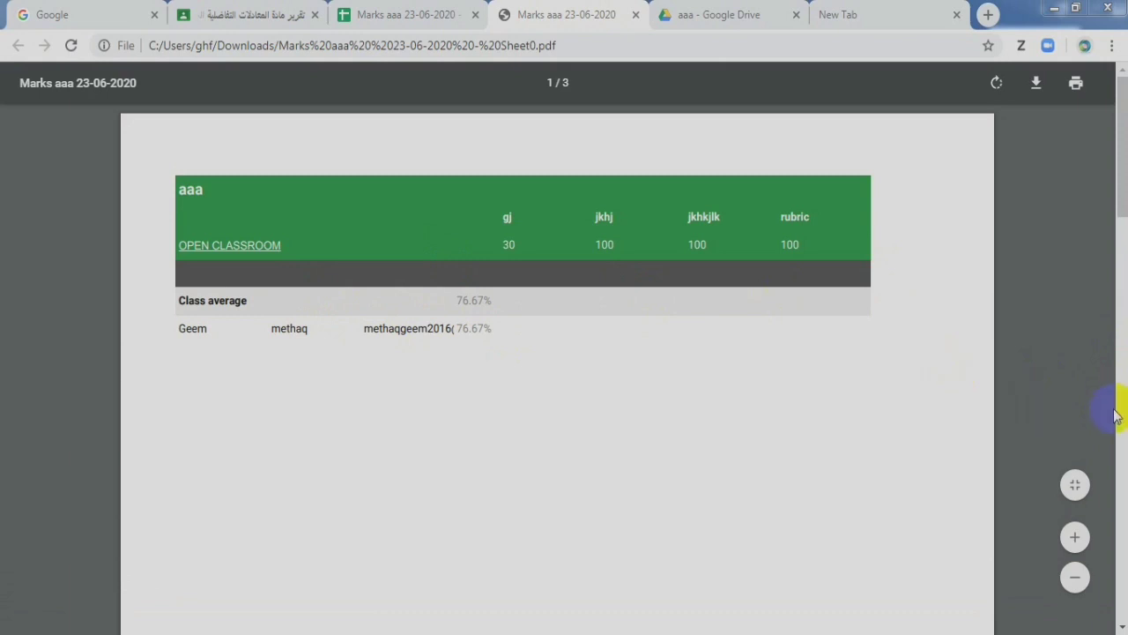
{"action": "scroll", "coordinate": [1122, 416], "scroll_direction": "down", "scroll_amount": 10}
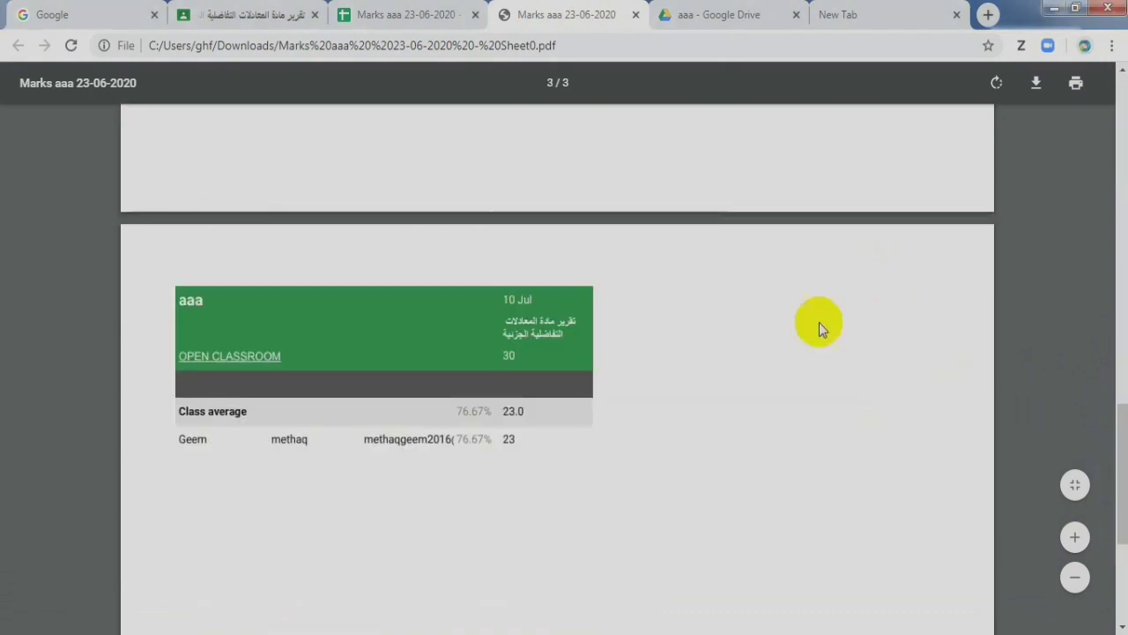
{"action": "left_click", "coordinate": [636, 15]}
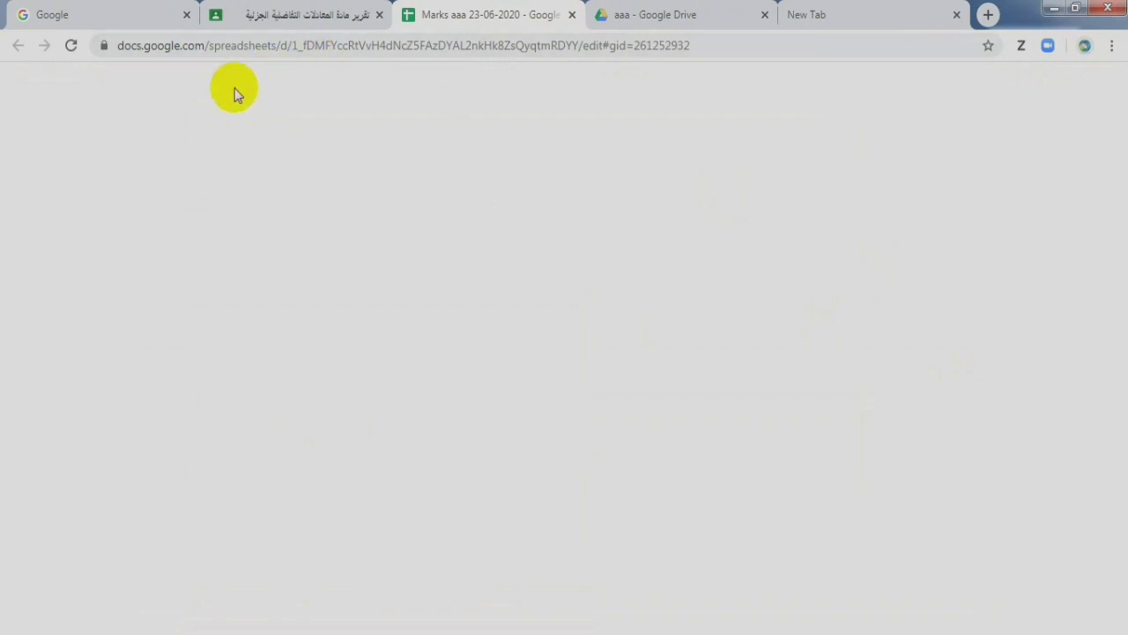
Step: Download the Marks aaa 23-06-2020 spreadsheet in Microsoft Excel (.xlsx) format
{"action": "left_click", "coordinate": [249, 17]}
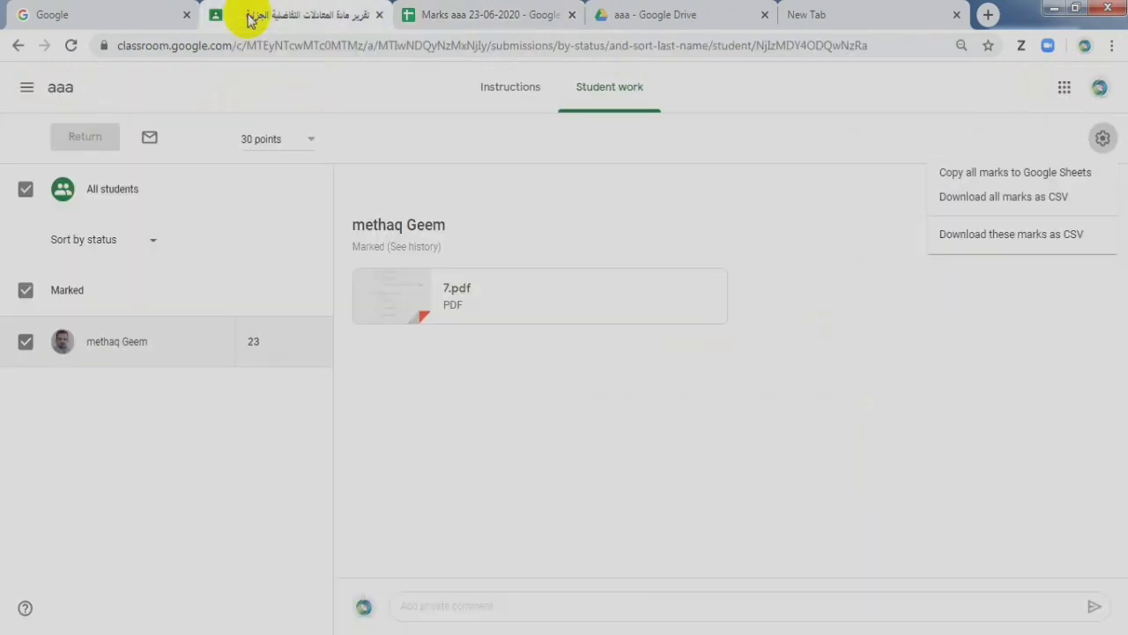
{"action": "left_click", "coordinate": [420, 13]}
{"action": "left_click", "coordinate": [66, 104]}
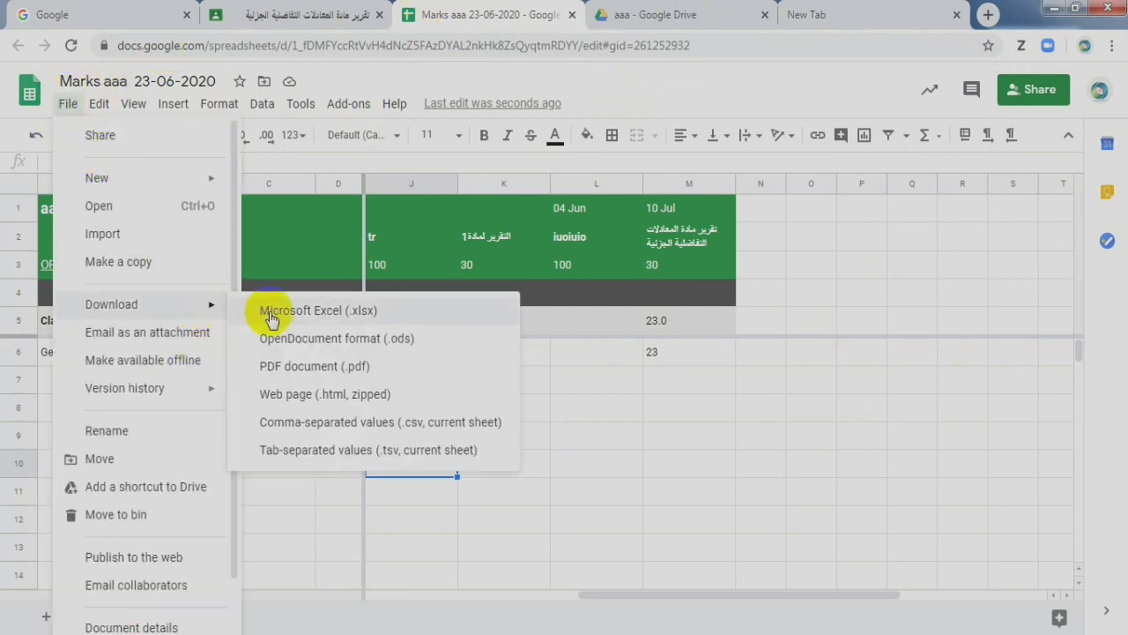
{"action": "left_click", "coordinate": [272, 317]}
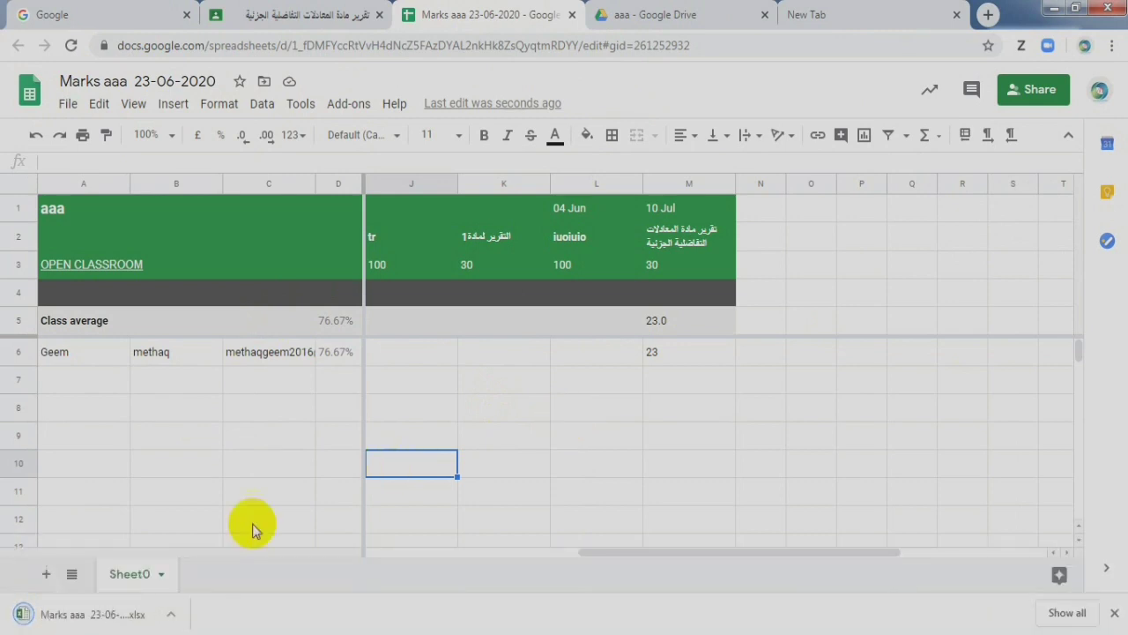
Step: Open the downloaded marks workbook in Excel, accept the content recovery, enable editing, and dismiss the repair report
{"action": "left_click", "coordinate": [89, 615]}
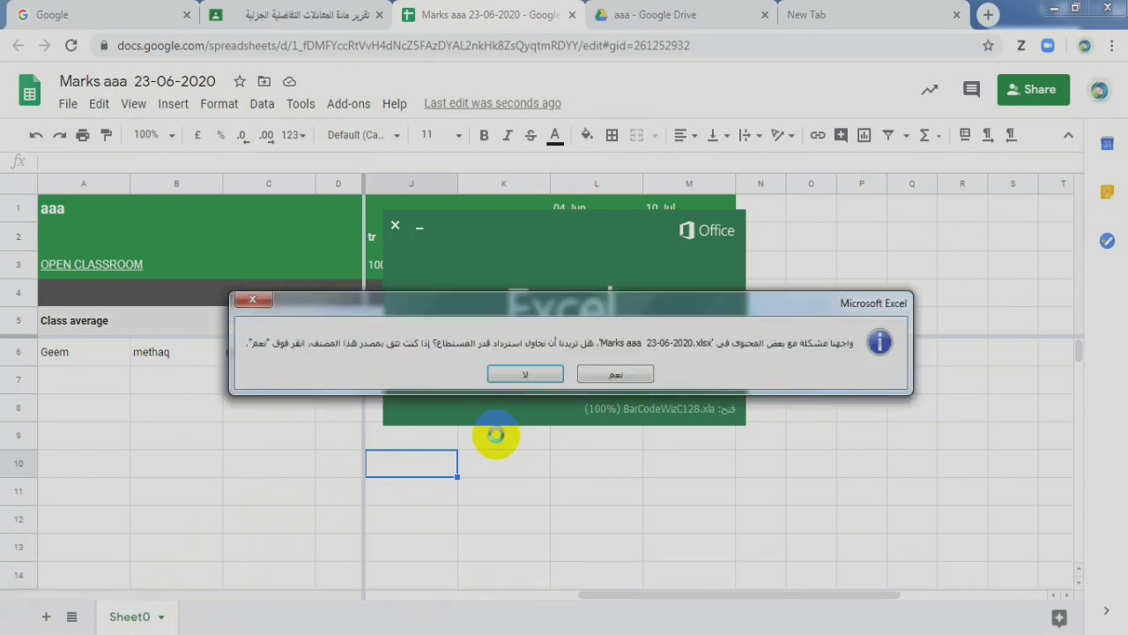
{"action": "left_click", "coordinate": [615, 375]}
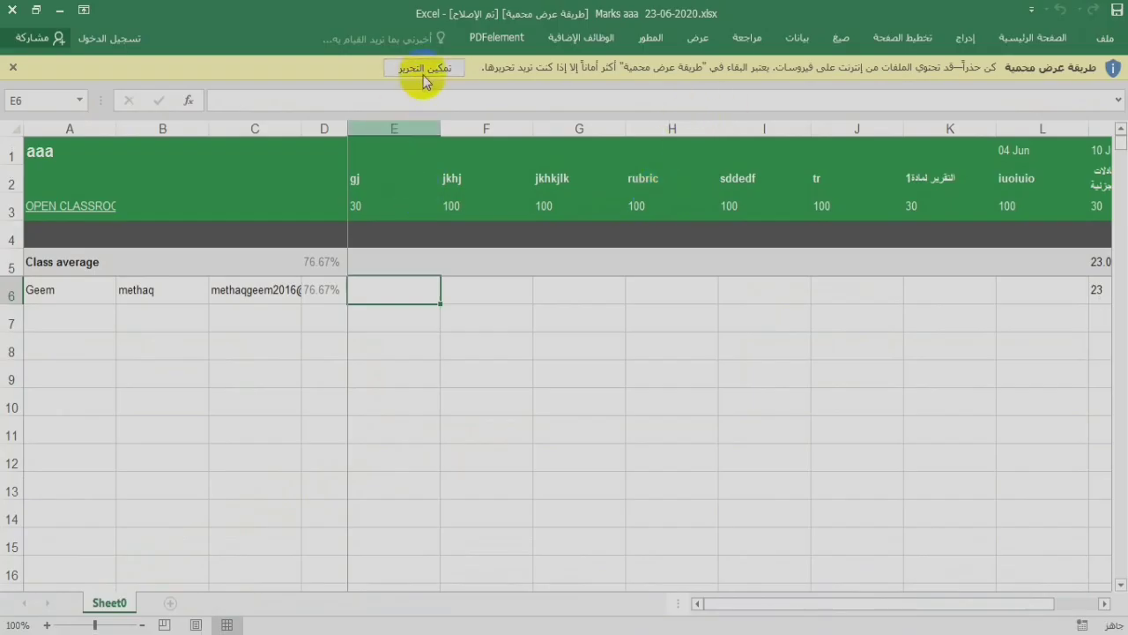
{"action": "left_click", "coordinate": [424, 75]}
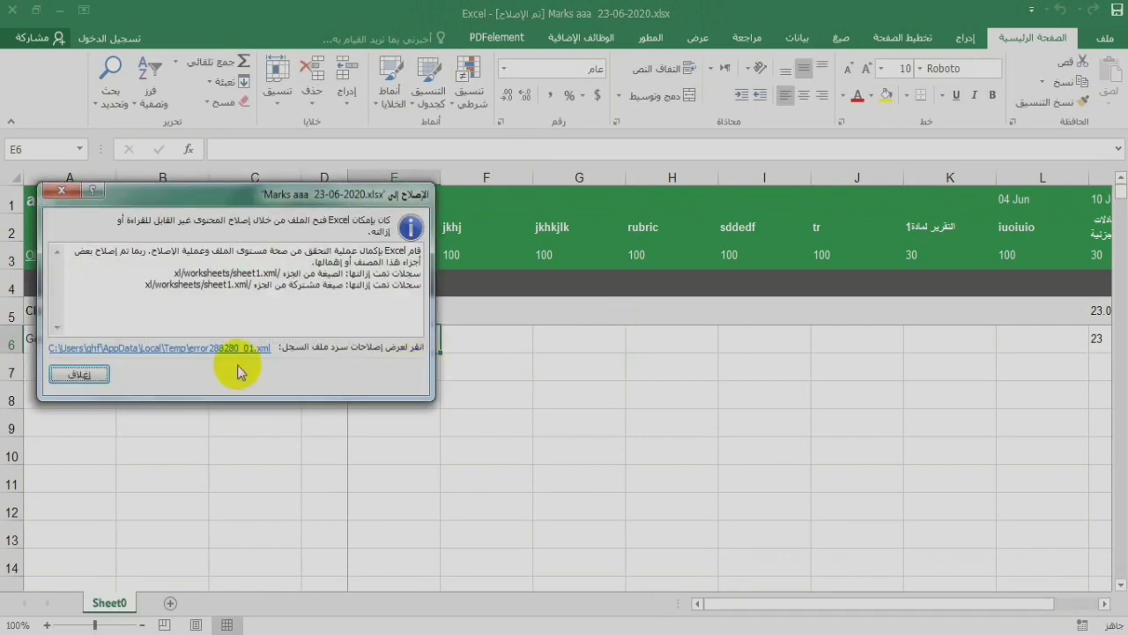
{"action": "left_click", "coordinate": [79, 375]}
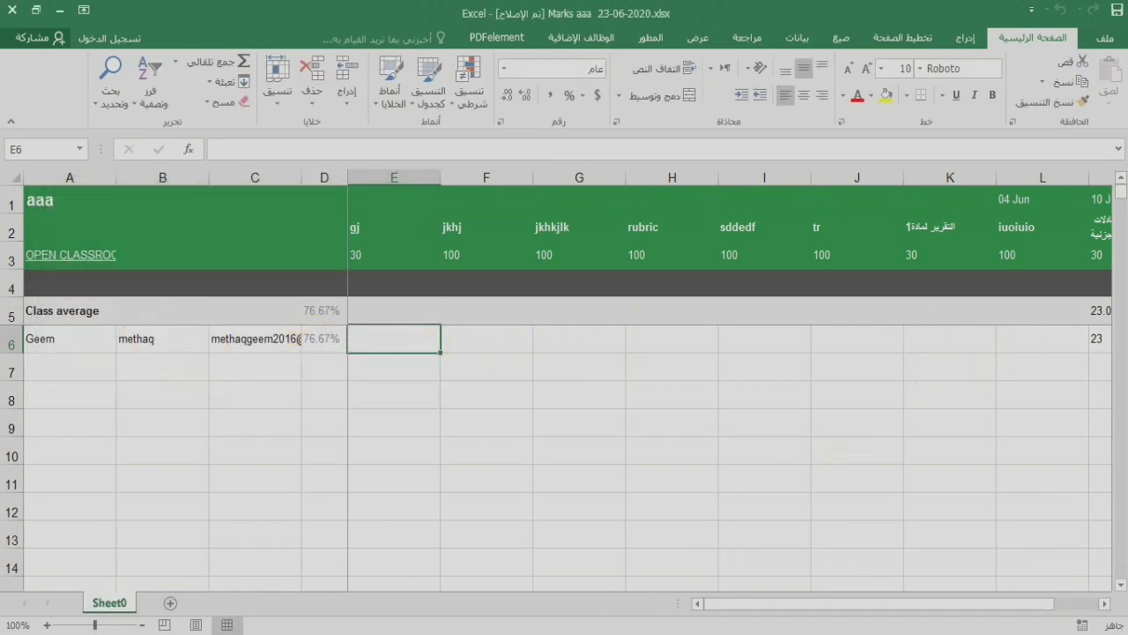
Step: Look across the workbook's mark columns, close Excel without saving, and return to the assignment's student work in Google Classroom
{"action": "left_click_drag", "start_coordinate": [741, 608], "coordinate": [781, 602]}
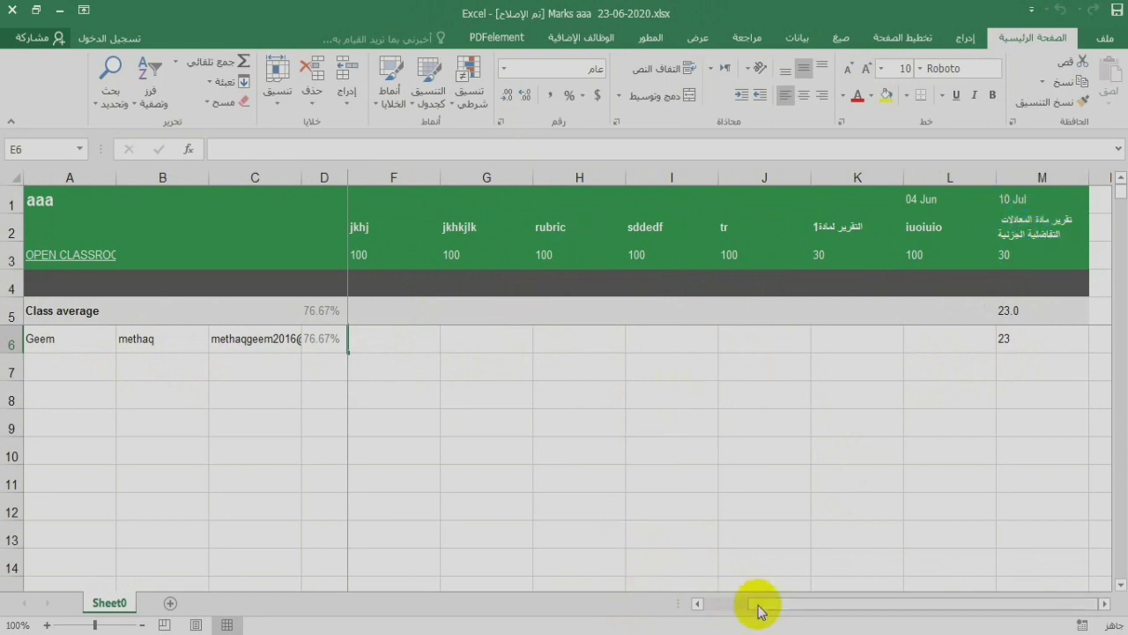
{"action": "left_click_drag", "start_coordinate": [756, 604], "coordinate": [713, 605]}
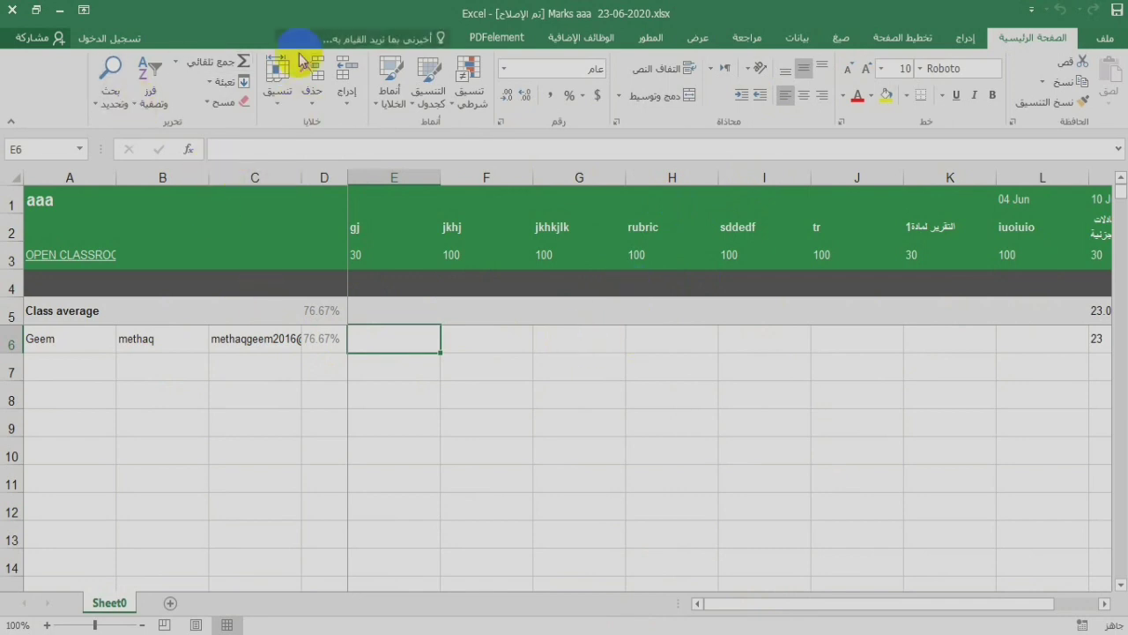
{"action": "left_click", "coordinate": [12, 13]}
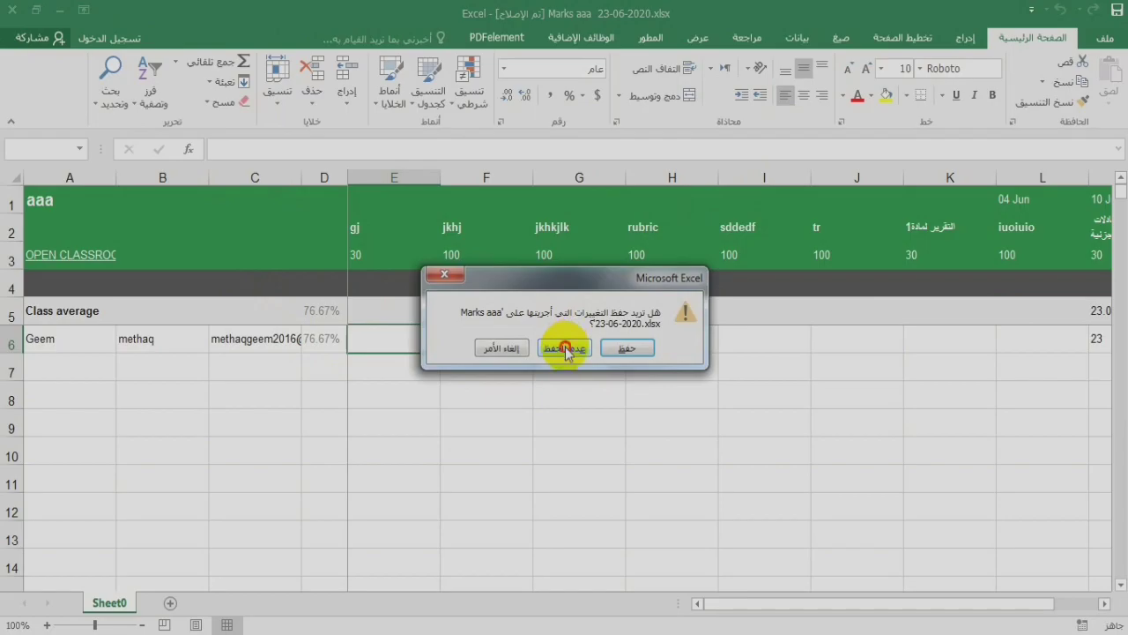
{"action": "left_click", "coordinate": [565, 348]}
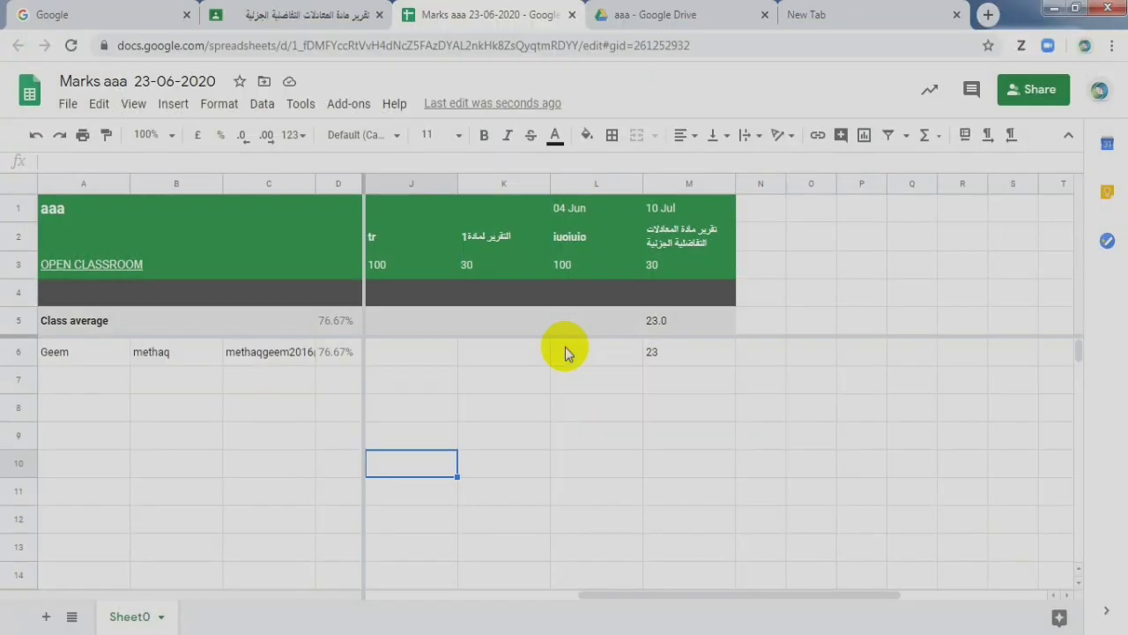
{"action": "left_click", "coordinate": [265, 14]}
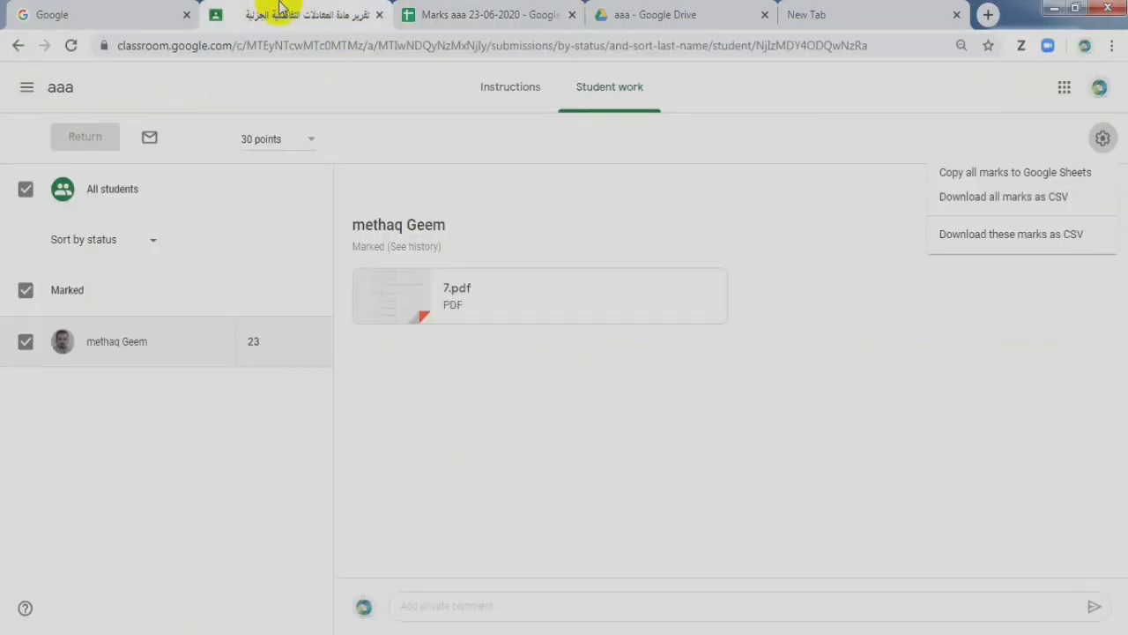